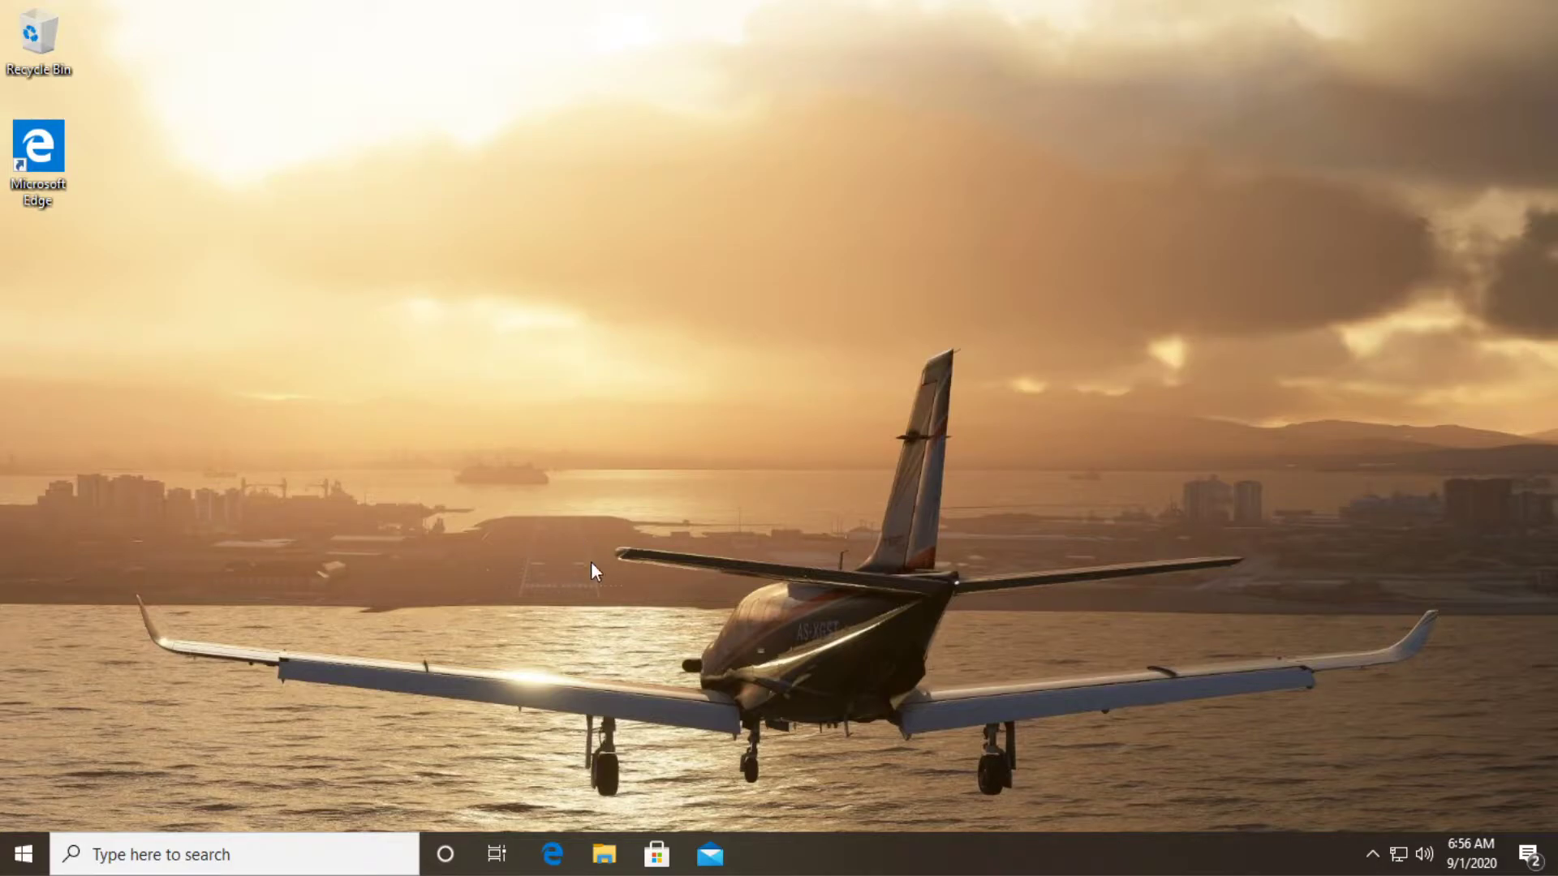
# Step: Open Computer Management from This PC and select High Definition Audio Device in Device Manager
pyautogui.click(187, 844)
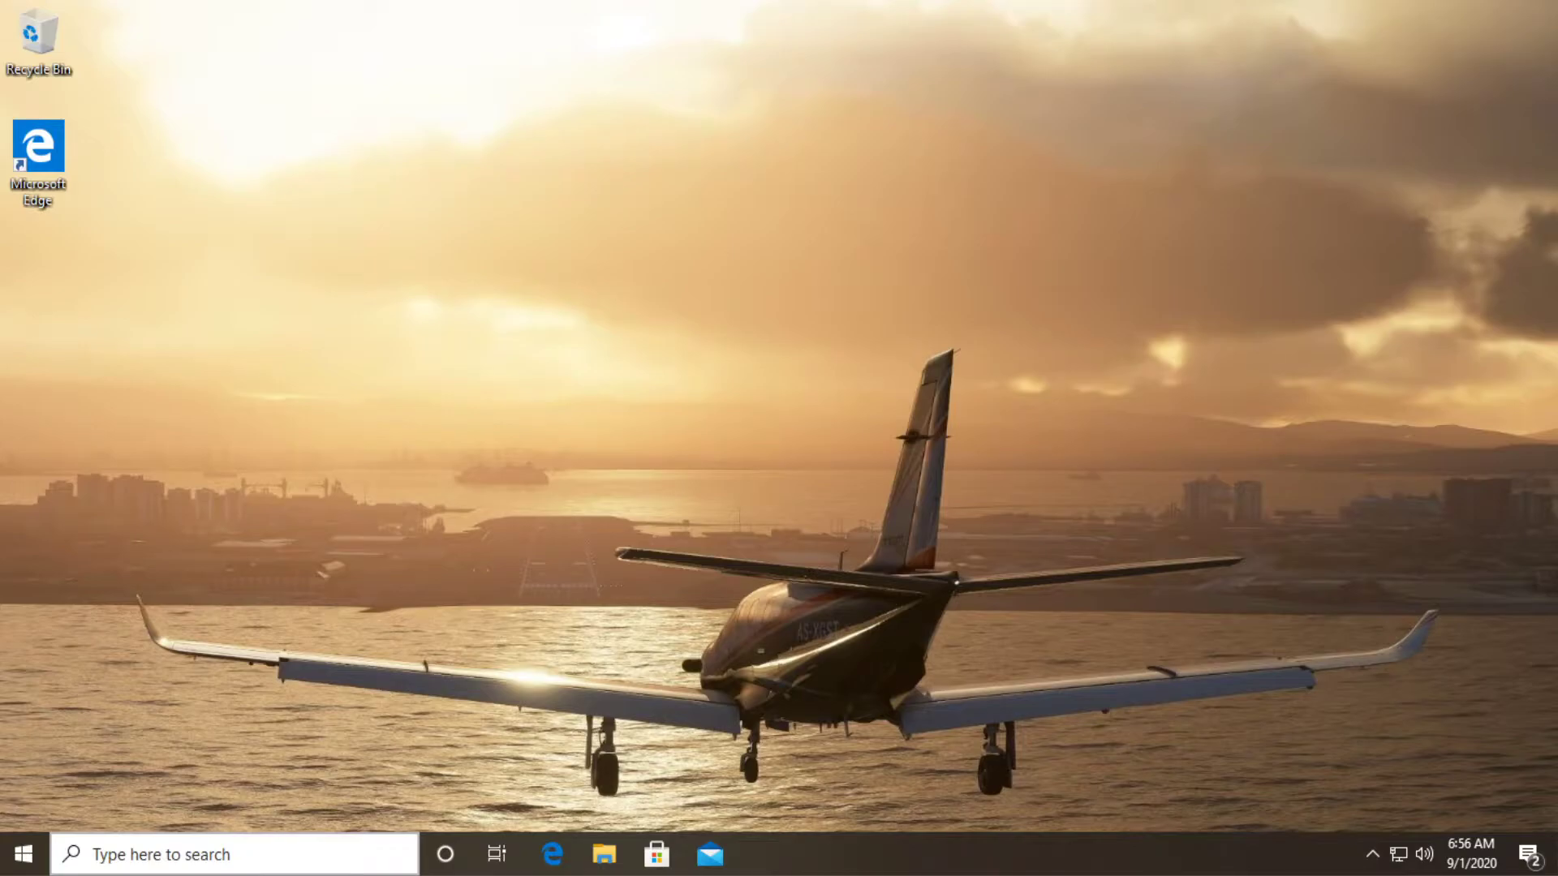
pyautogui.write('this')
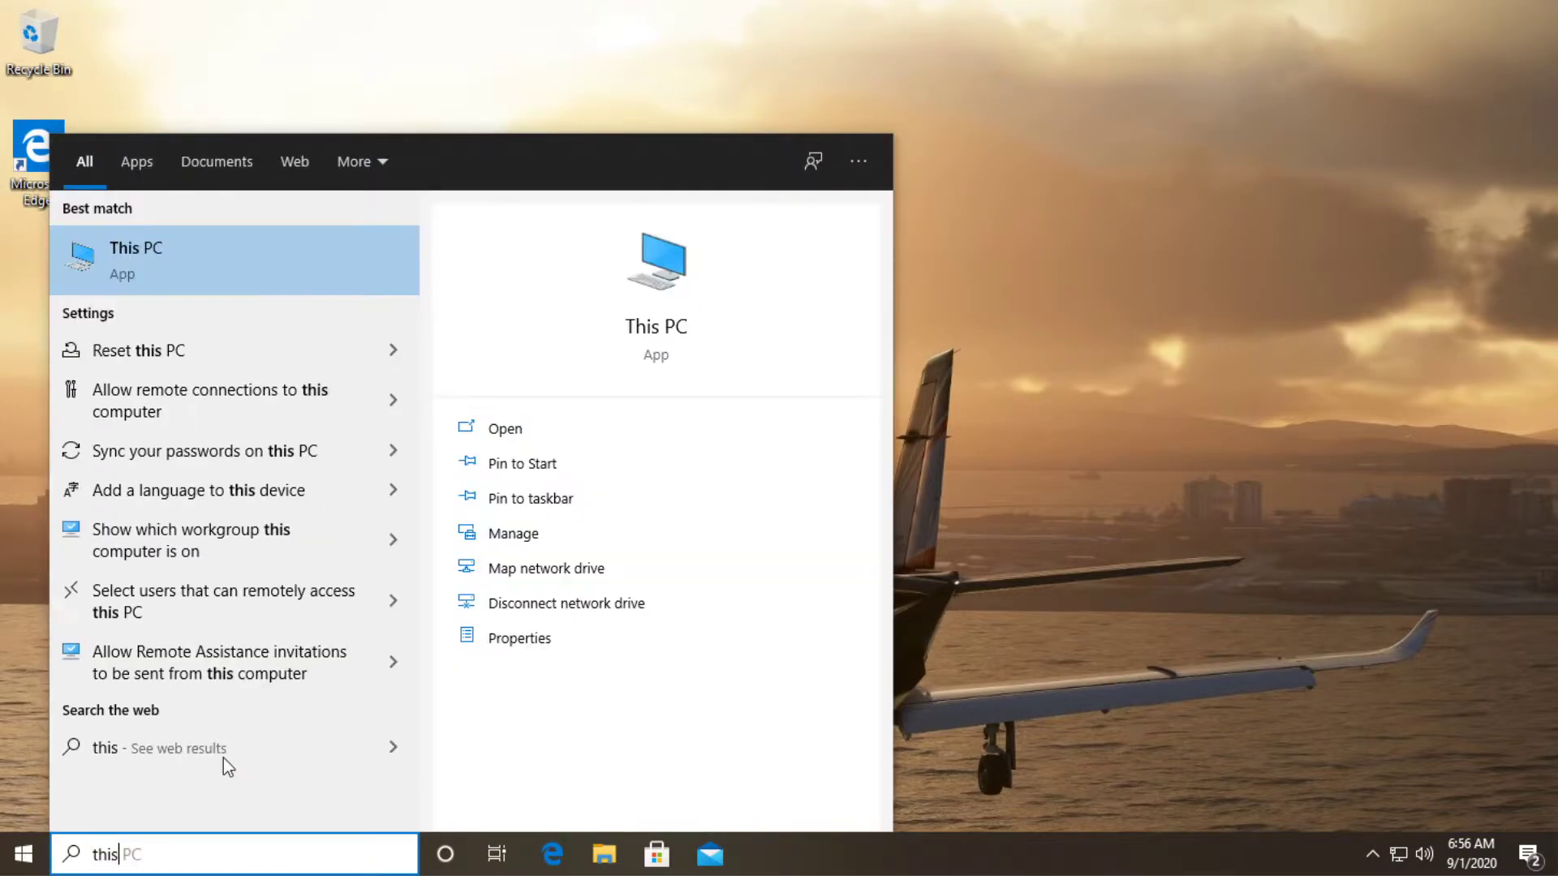
pyautogui.rightClick(170, 256)
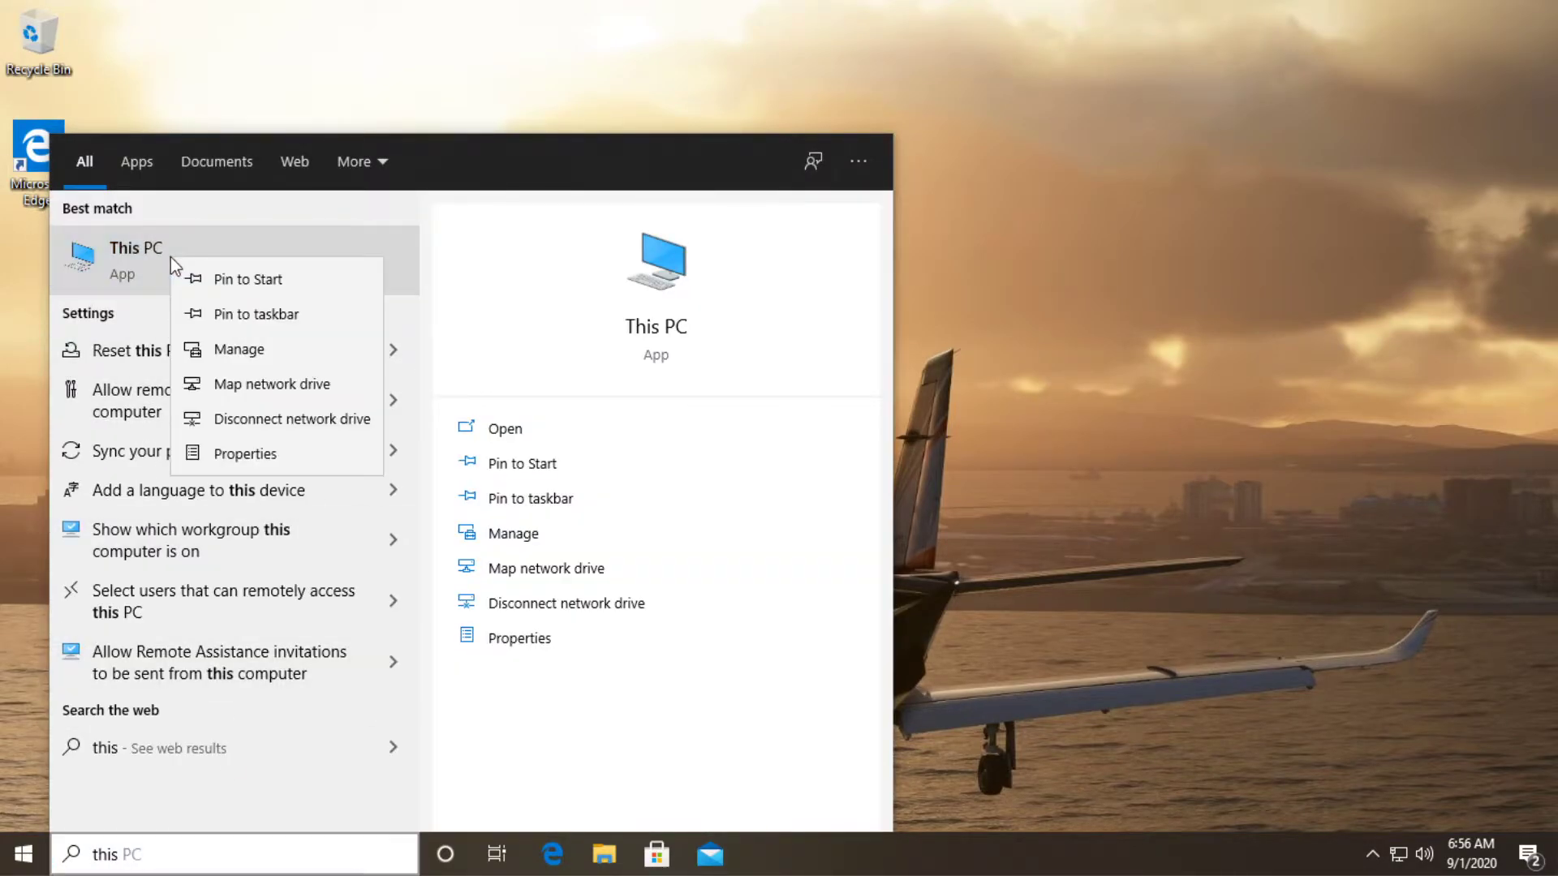
pyautogui.click(245, 358)
pyautogui.click(121, 256)
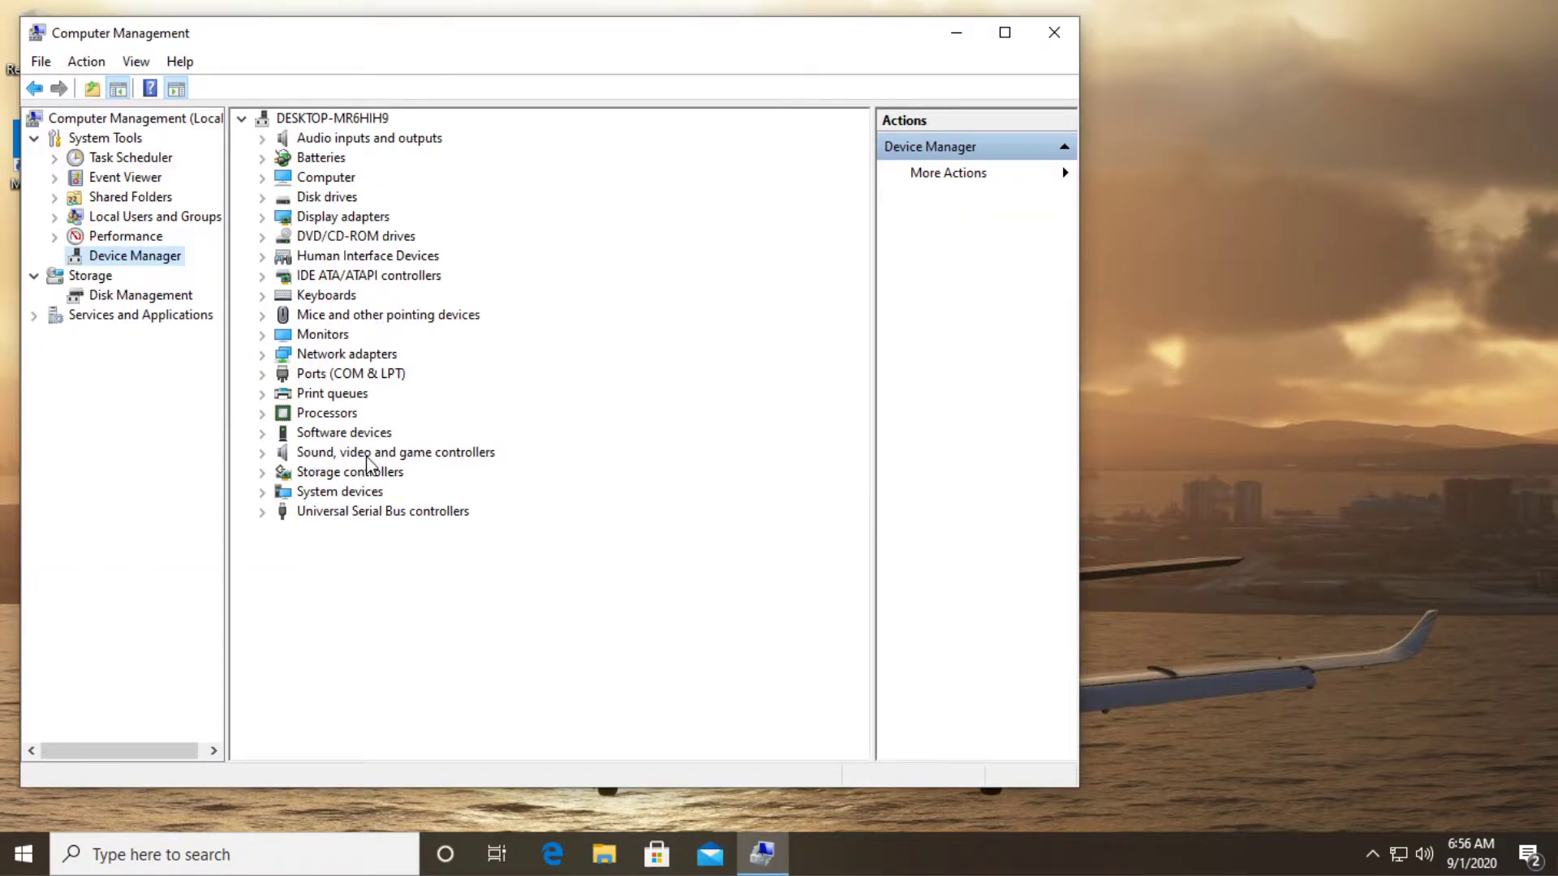
pyautogui.click(262, 453)
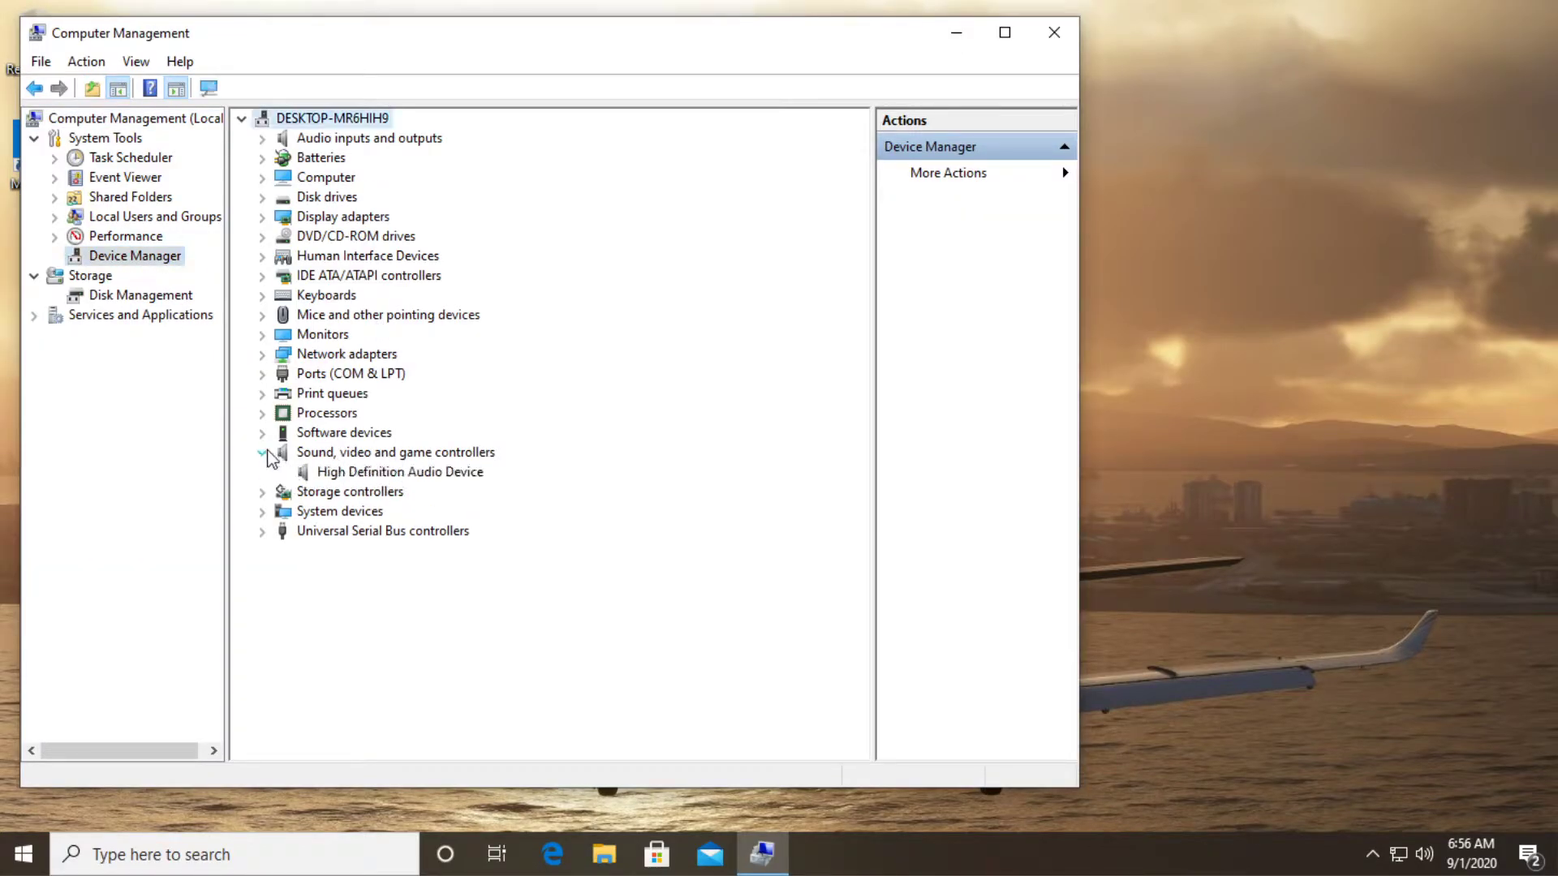
pyautogui.click(350, 475)
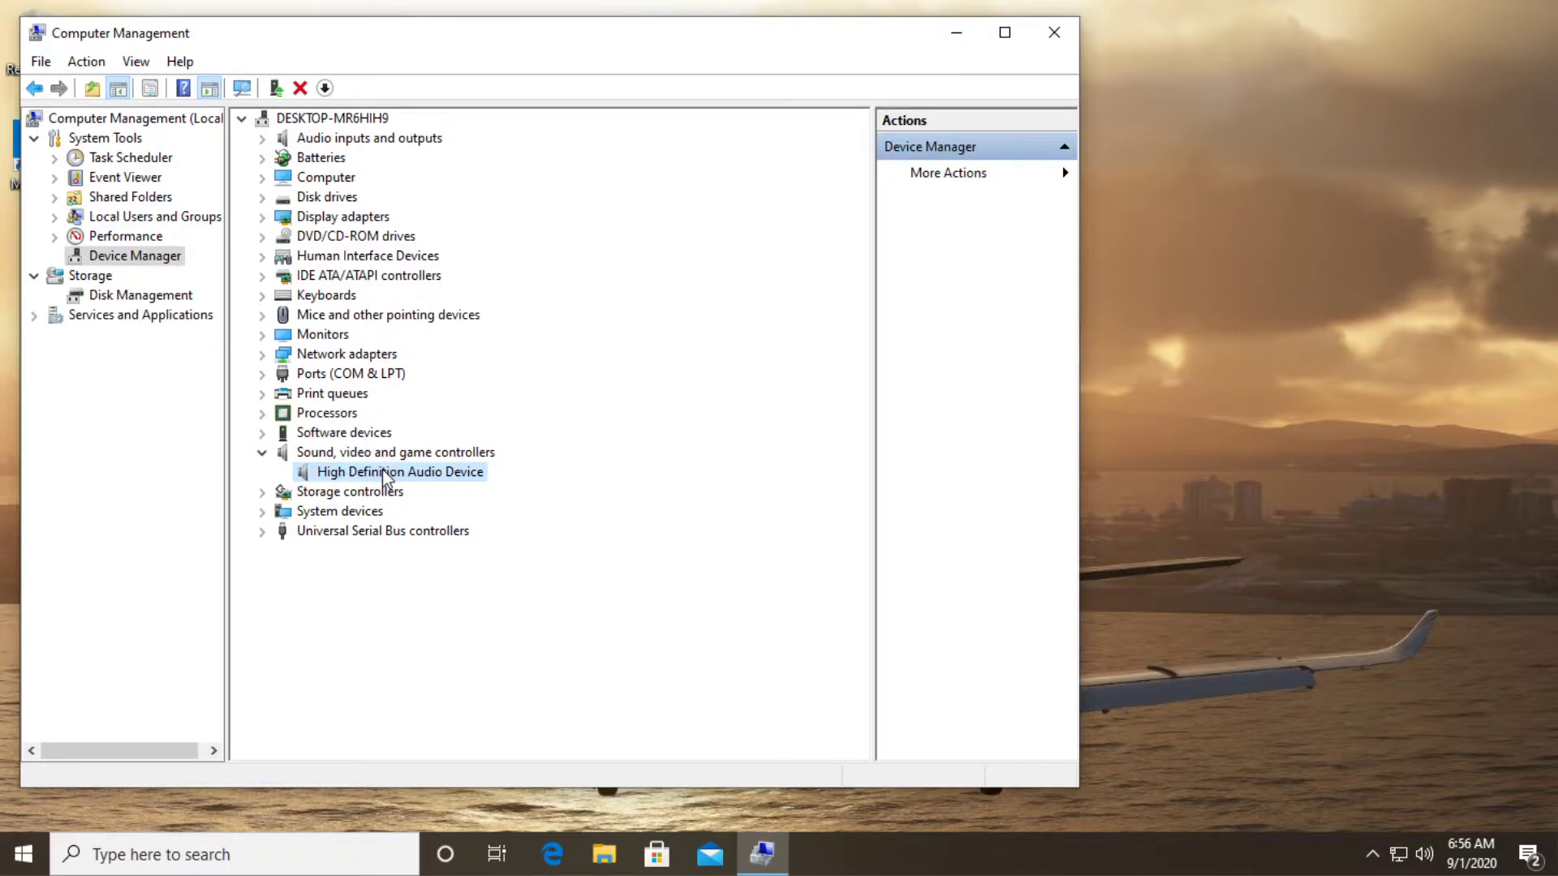
# Step: Review the High Definition Audio Device's driver (Microsoft 10.0.19041.264, 5/9/2020), then close its properties
pyautogui.rightClick(382, 469)
pyautogui.click(417, 594)
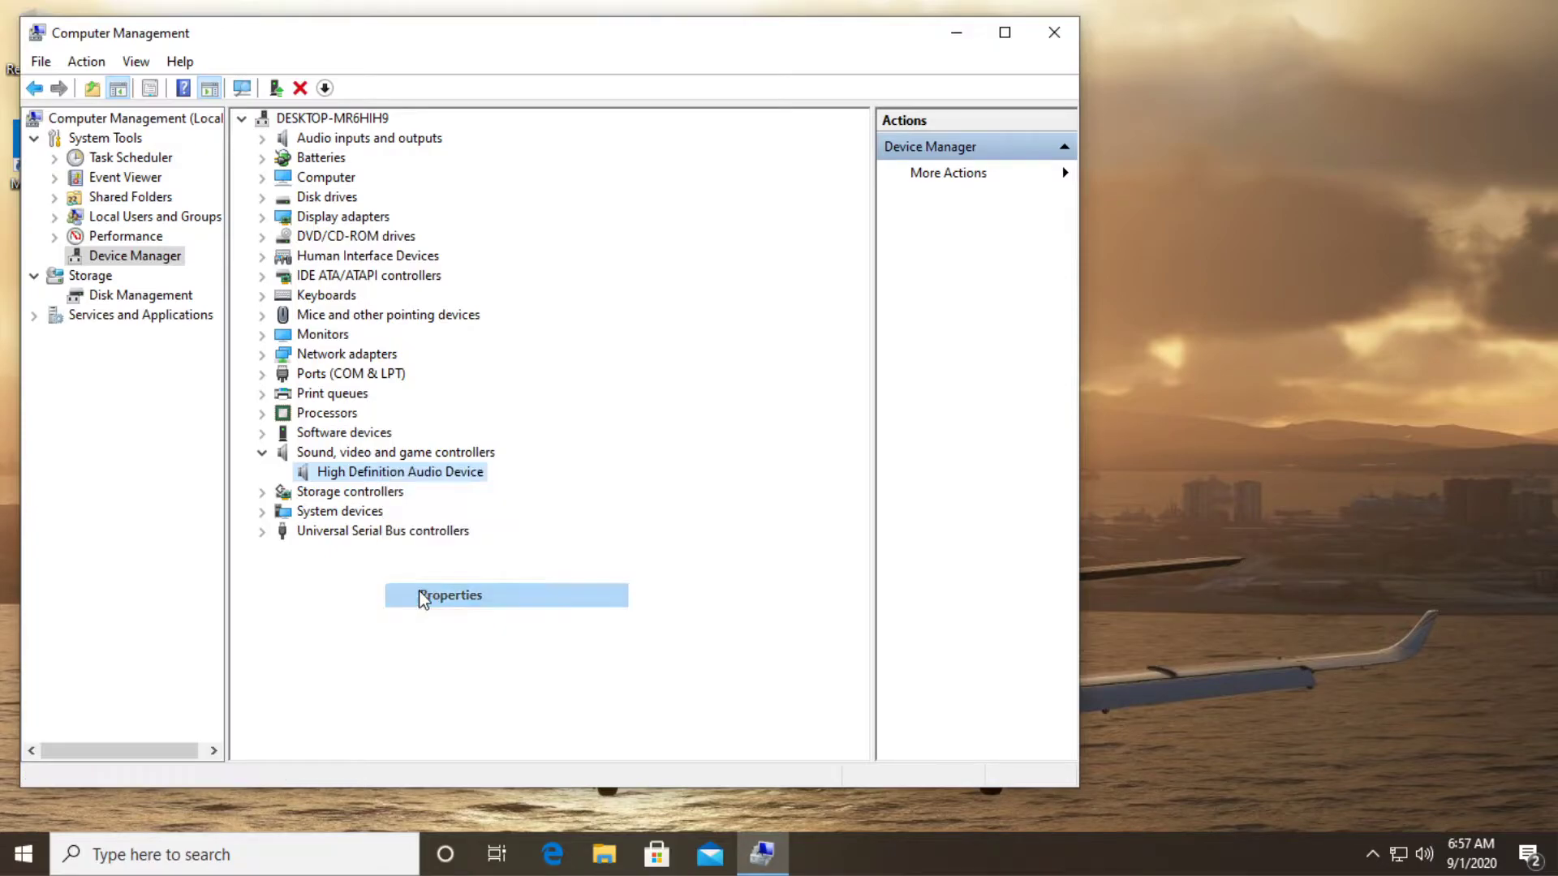
pyautogui.click(418, 209)
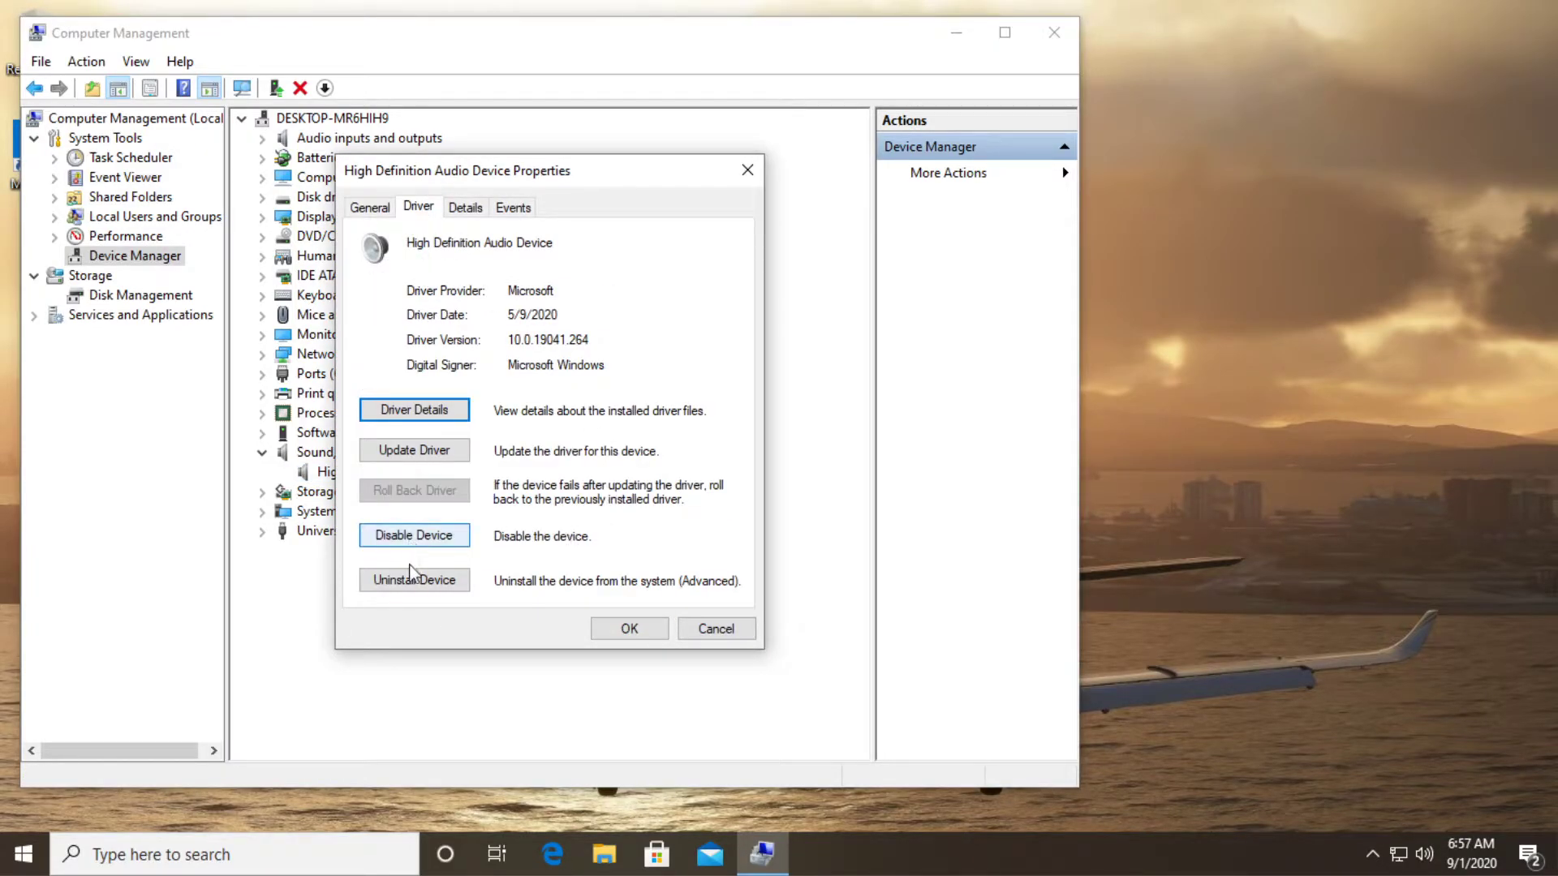
pyautogui.press('Escape')
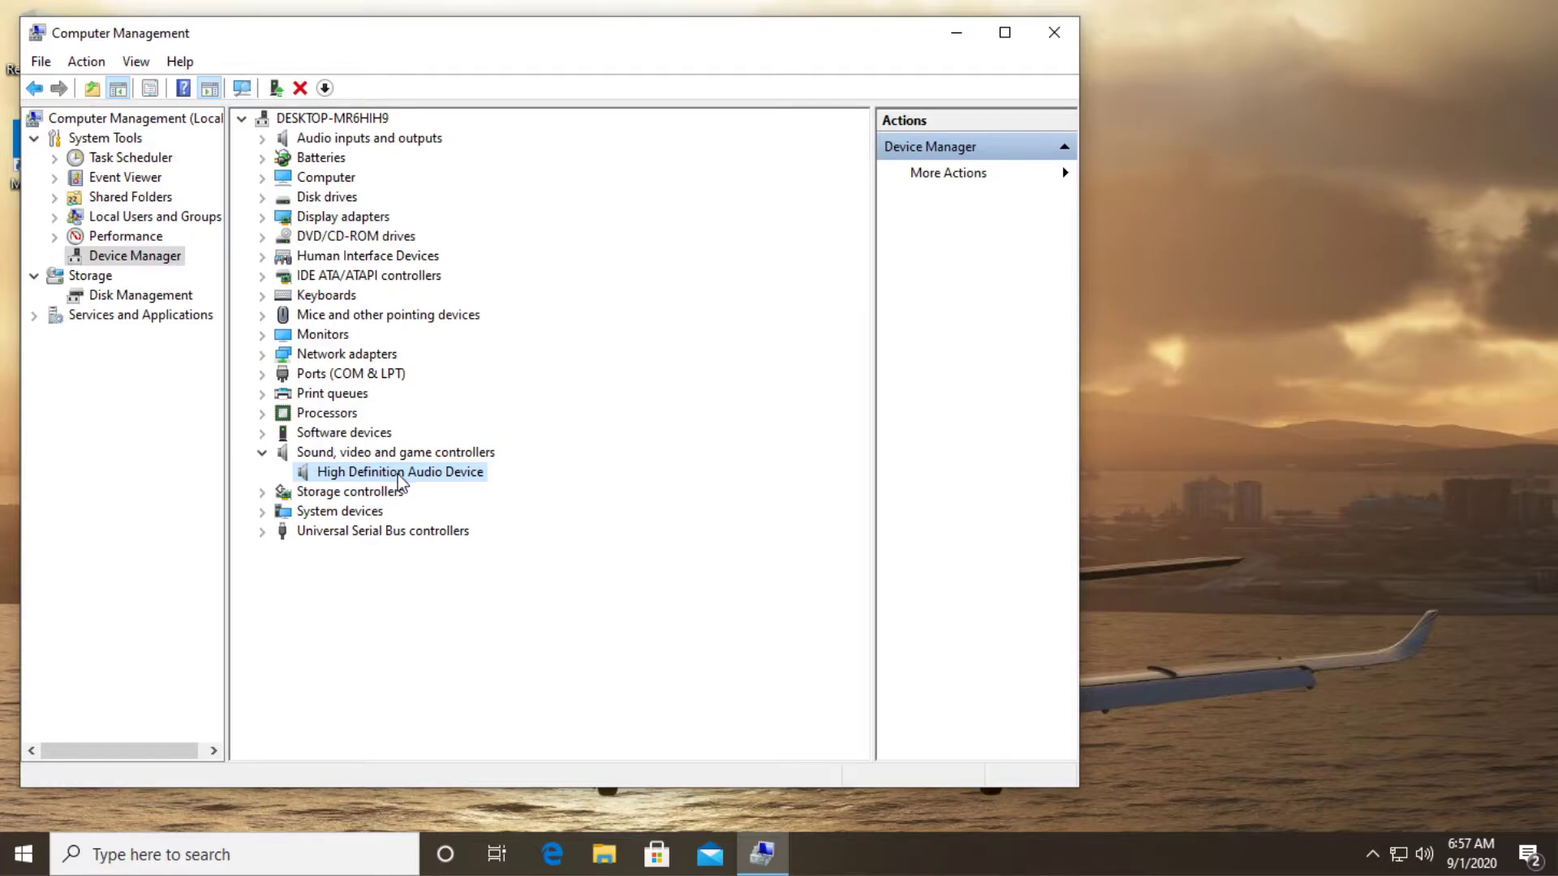
# Step: Close Computer Management and restart the computer from the Start button's power menu
pyautogui.click(1072, 43)
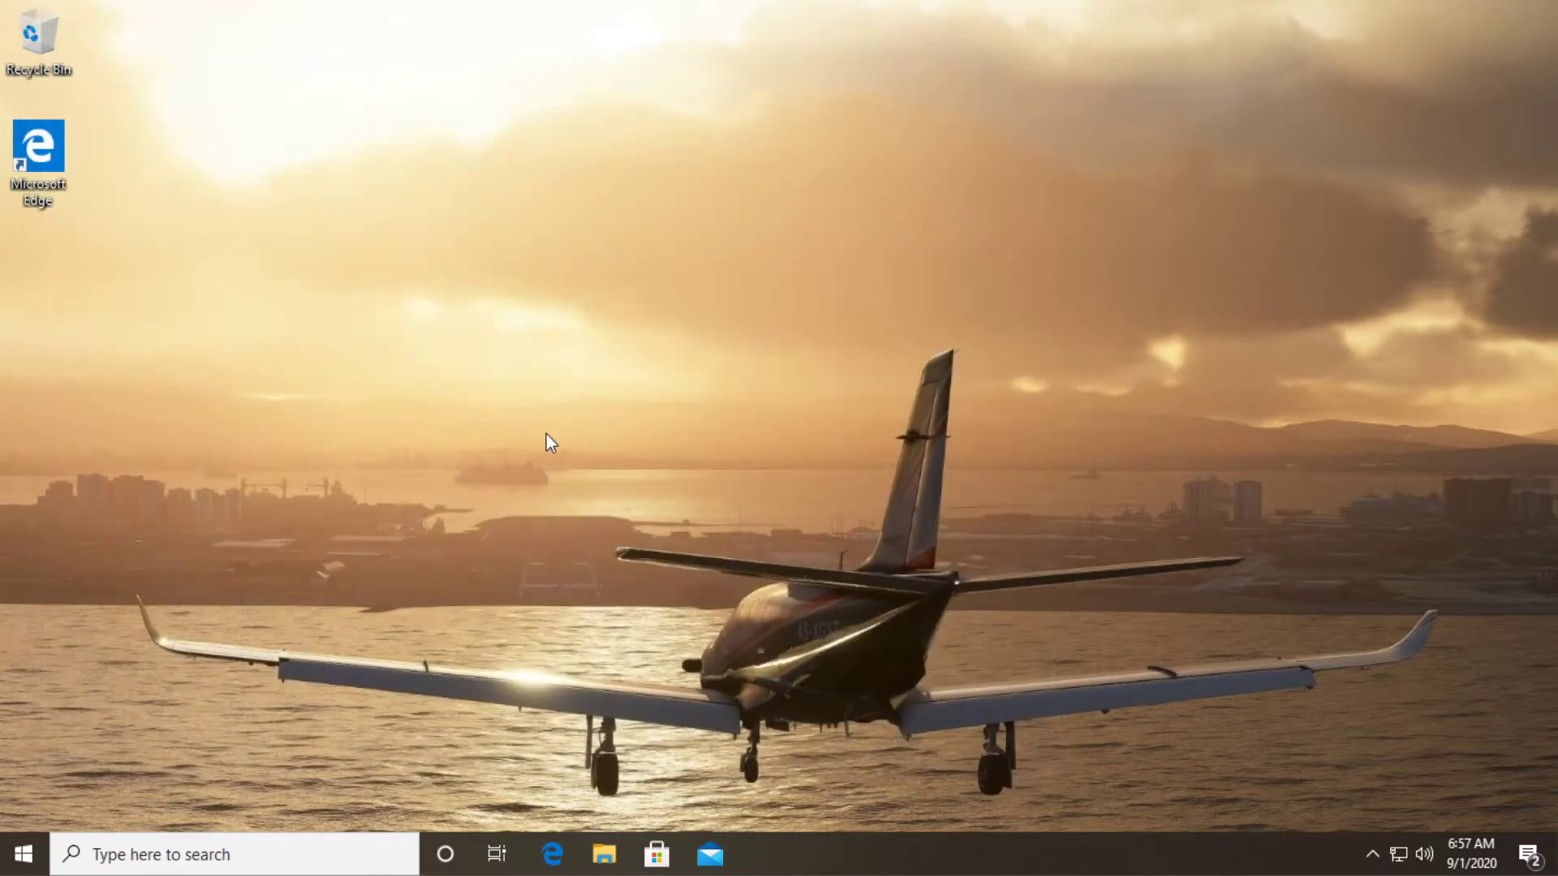
pyautogui.rightClick(24, 859)
pyautogui.moveTo(148, 798)
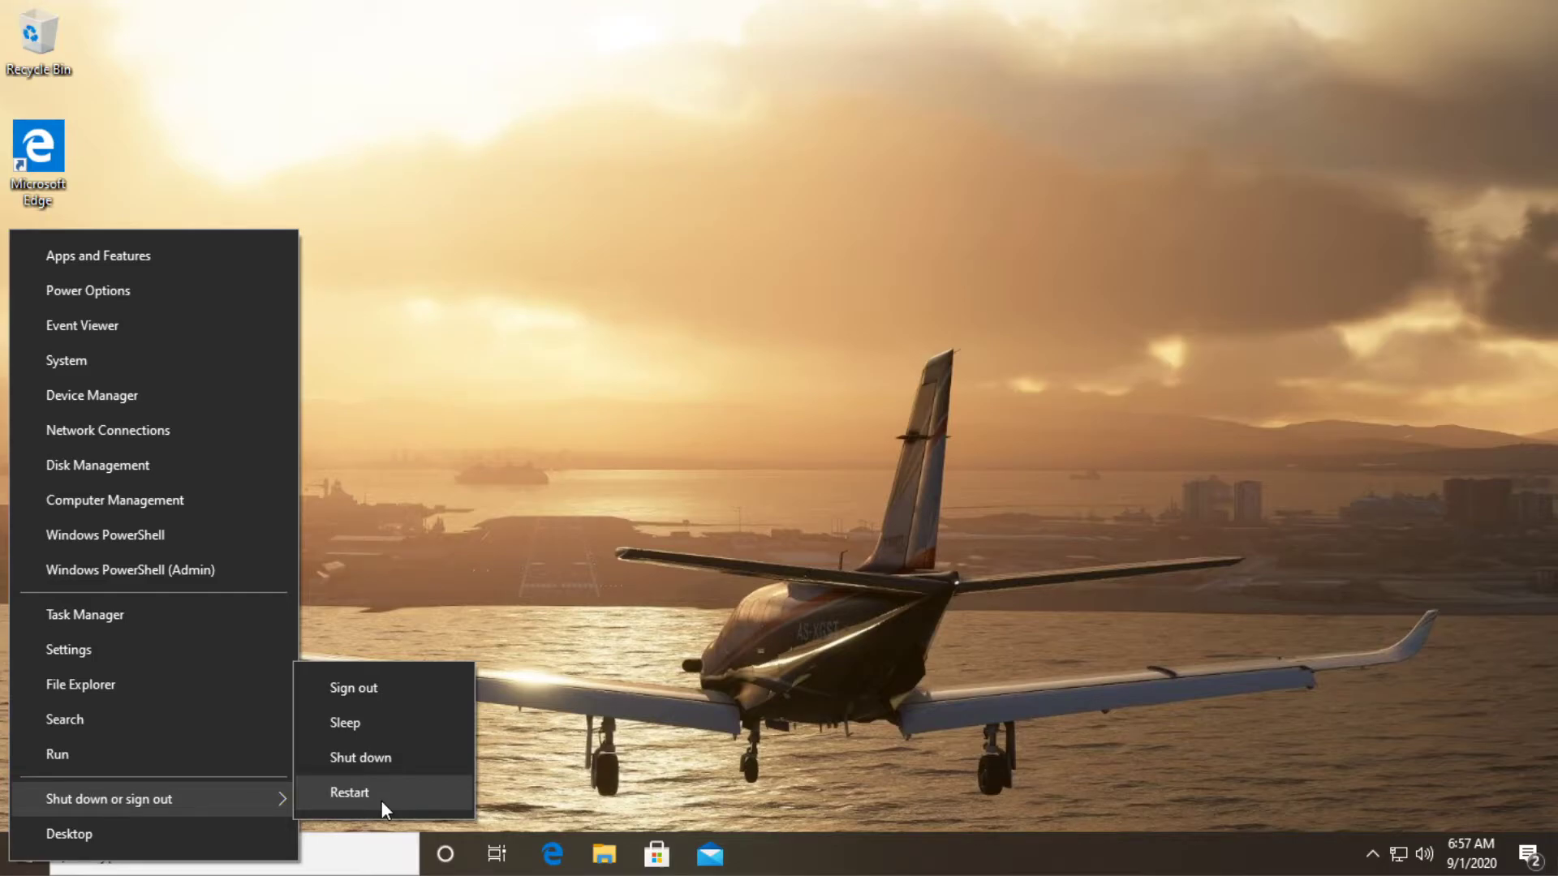
pyautogui.click(381, 800)
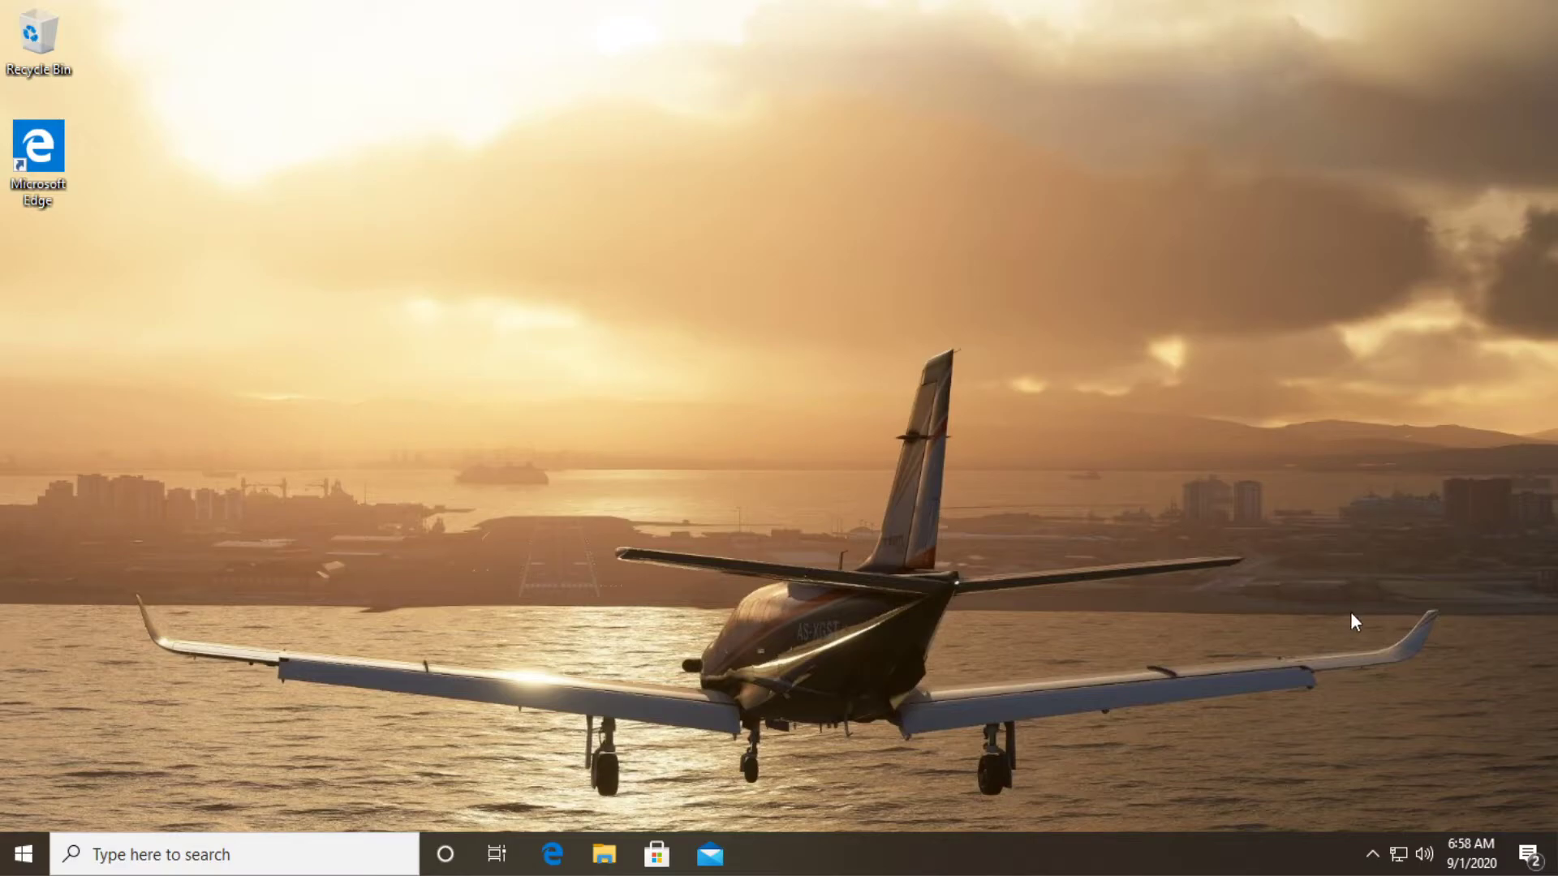
# Step: Open Volume Mixer from the tray speaker icon and set System Sounds to about three quarters
pyautogui.rightClick(1425, 857)
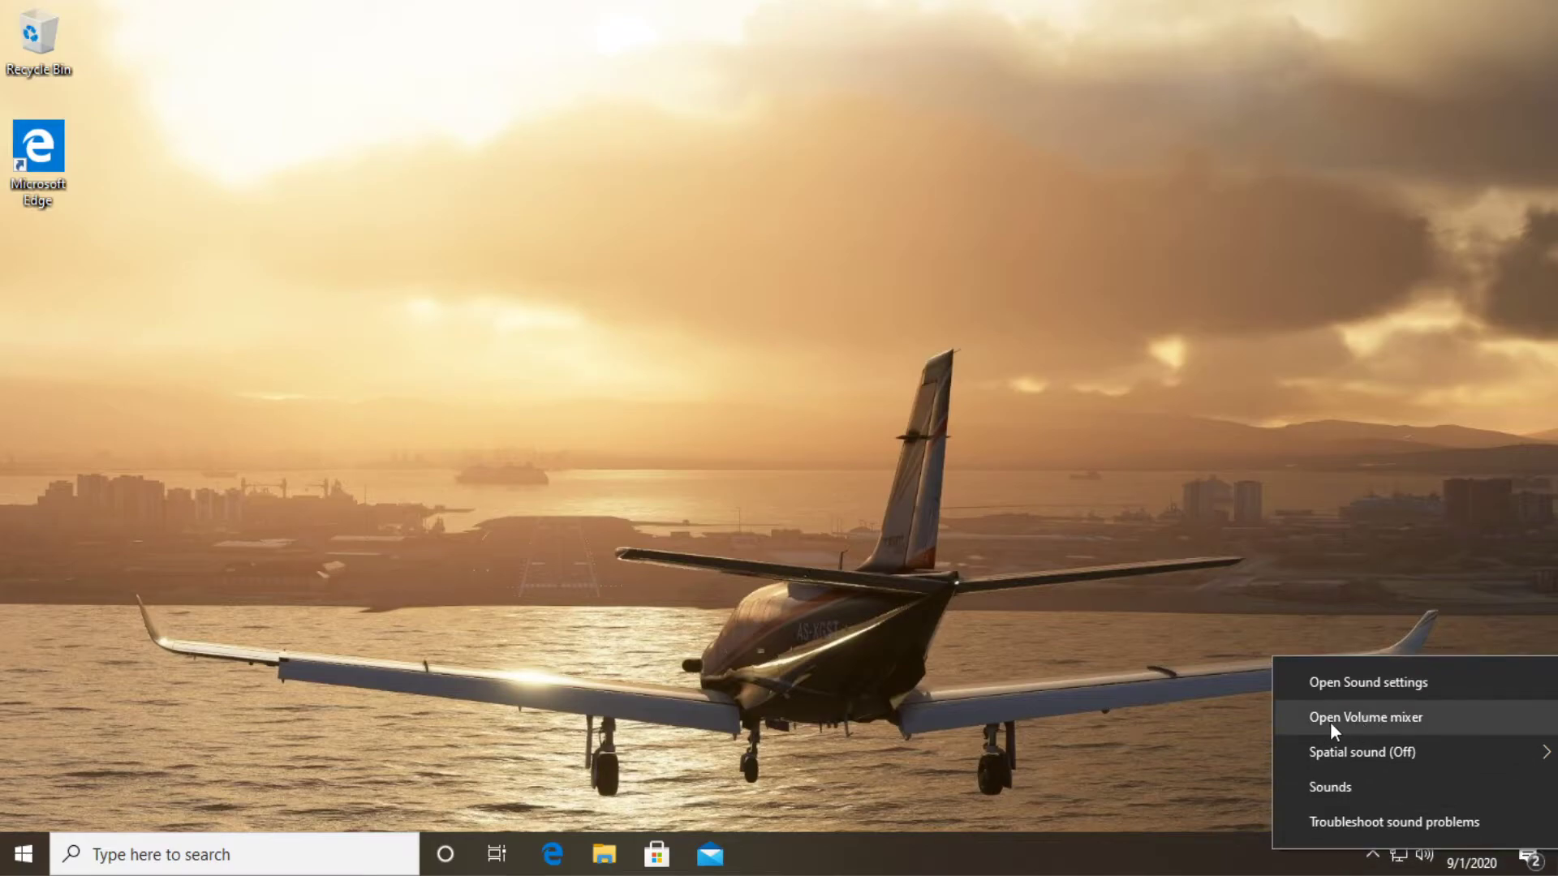
pyautogui.click(1367, 720)
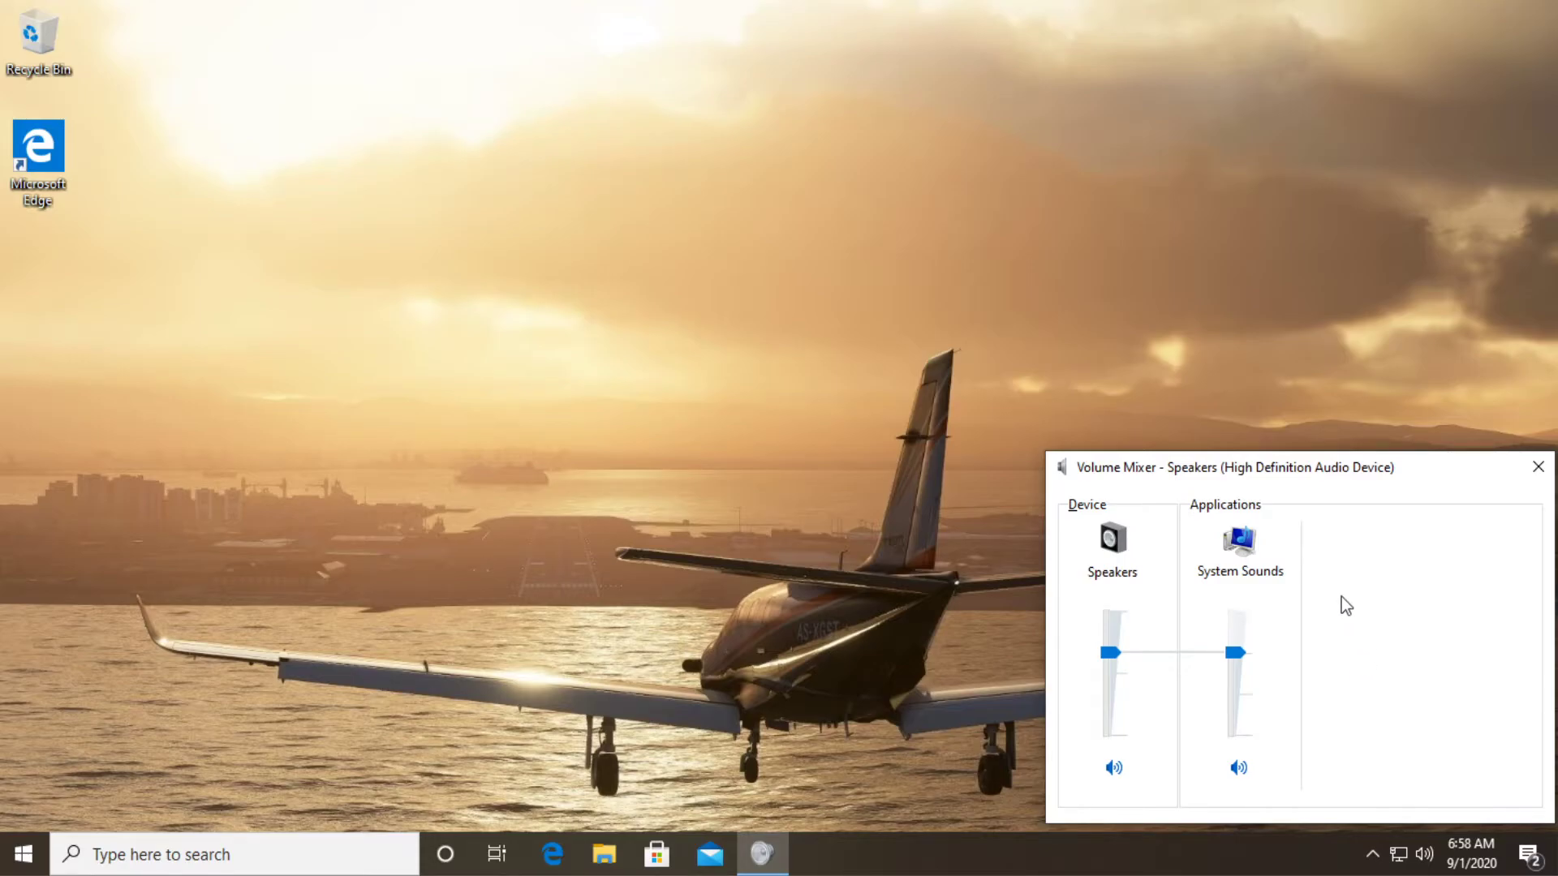
pyautogui.moveTo(1235, 652); pyautogui.dragTo(1235, 735)
pyautogui.moveTo(1225, 735); pyautogui.dragTo(1224, 638)
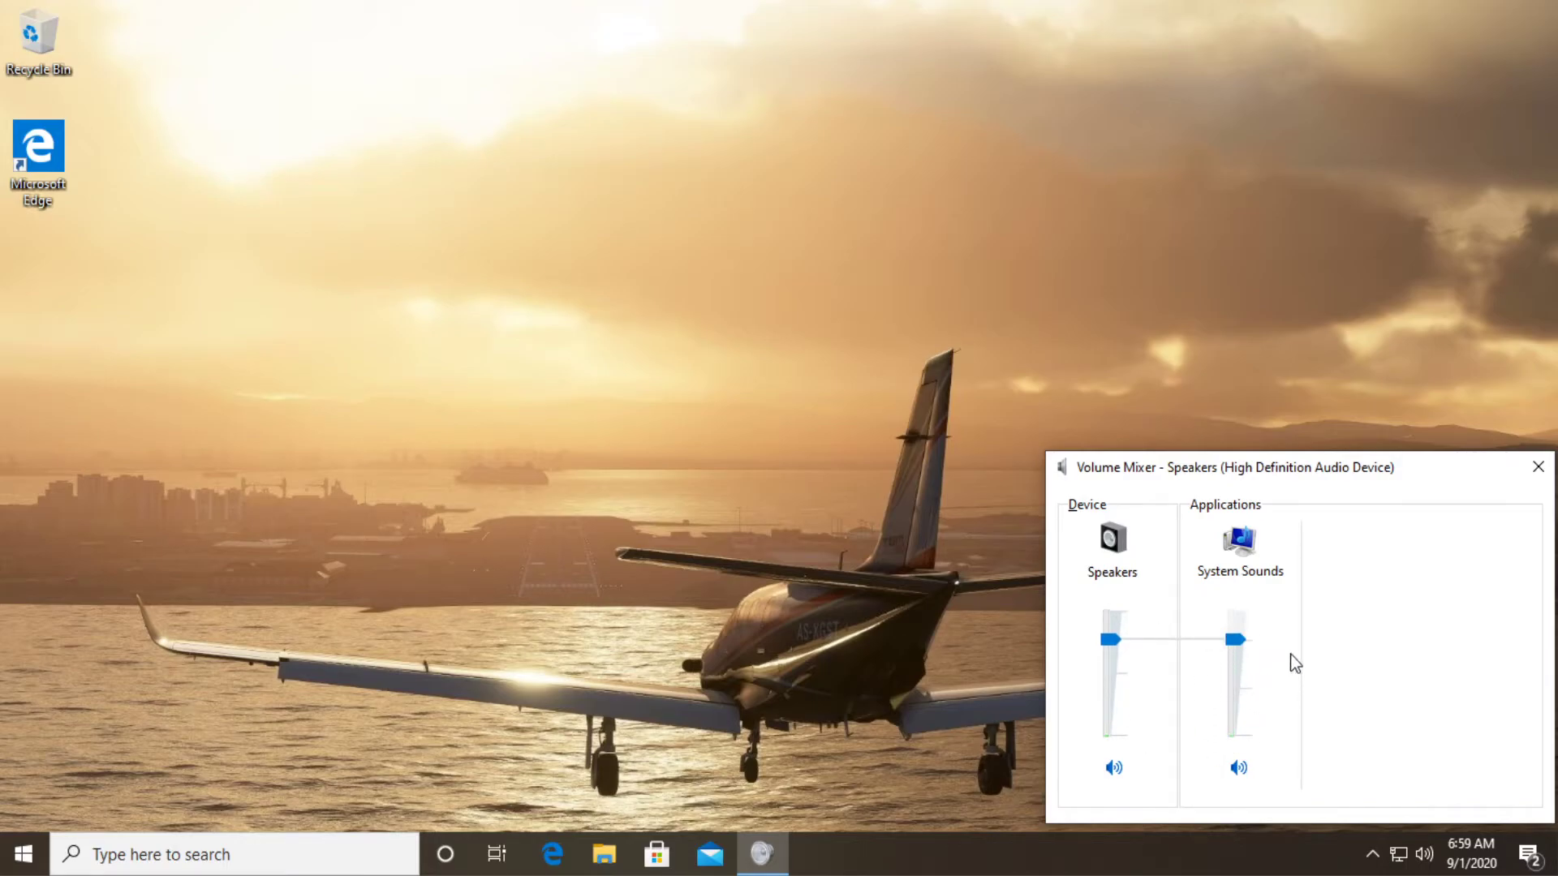
pyautogui.moveTo(1227, 641)
pyautogui.mouseDown()
pyautogui.moveTo(1238, 746)
pyautogui.moveTo(1240, 656)
pyautogui.mouseUp()
# Step: Close Volume Mixer and open Sound from Control Panel's large-icon view
pyautogui.press('Escape')
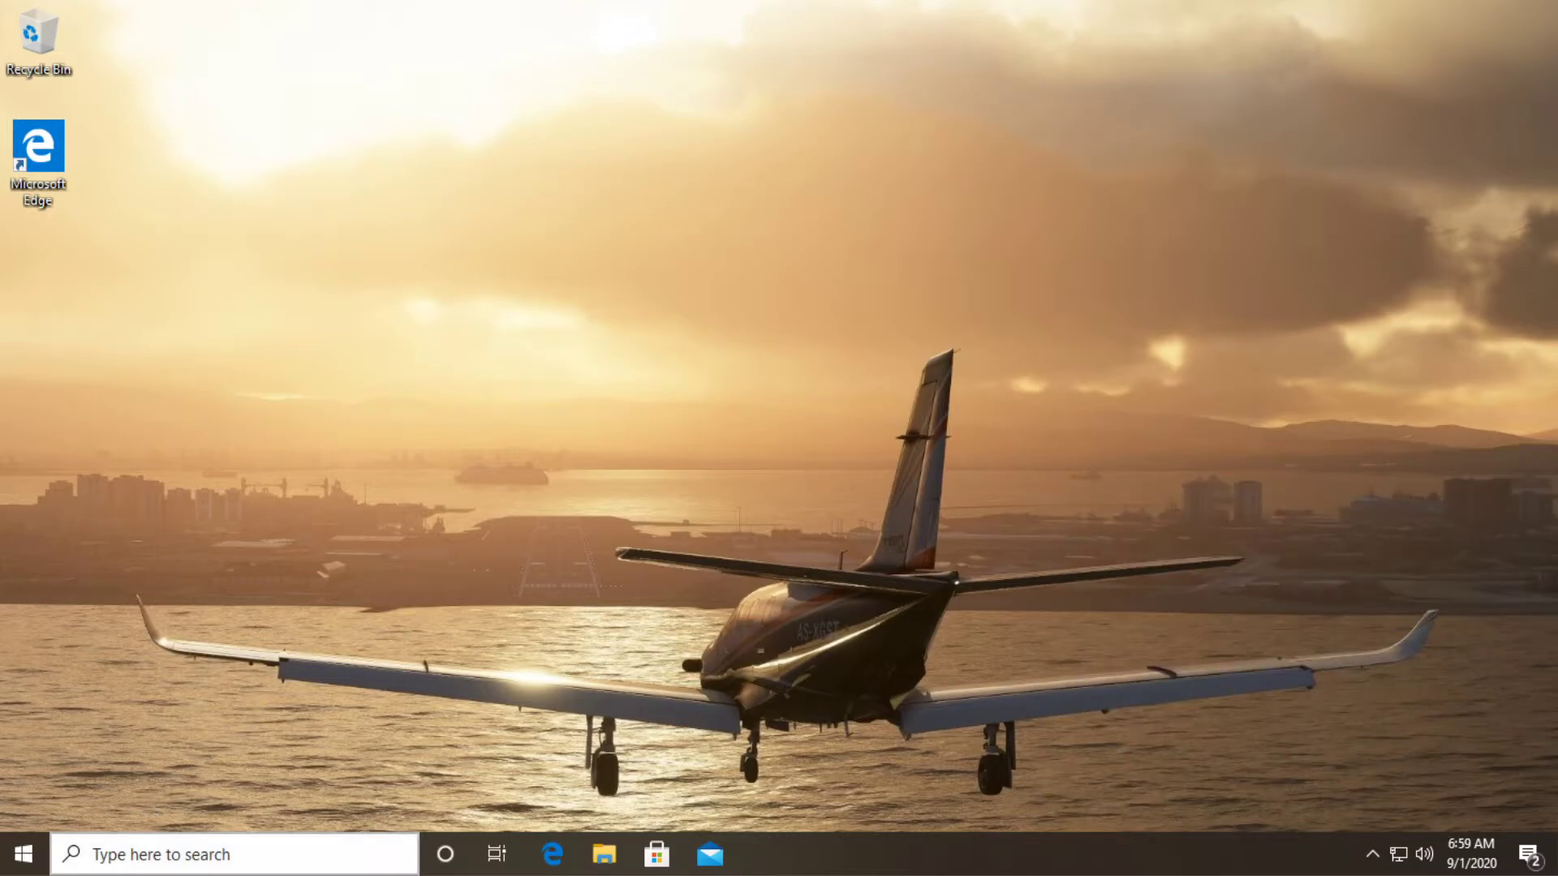
pyautogui.click(179, 855)
pyautogui.write('contr')
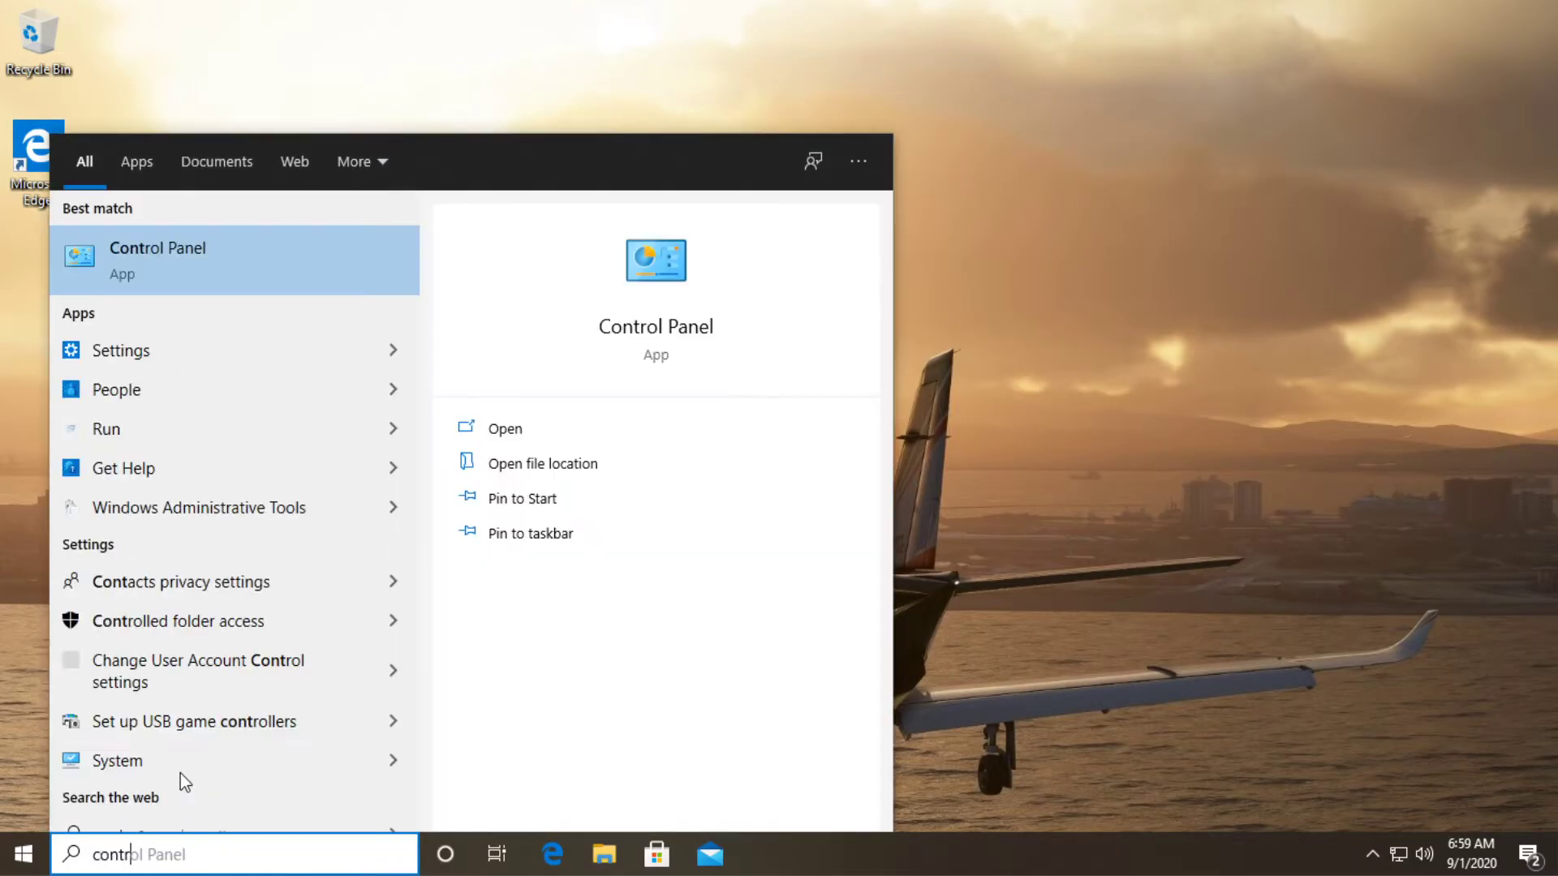
pyautogui.click(232, 274)
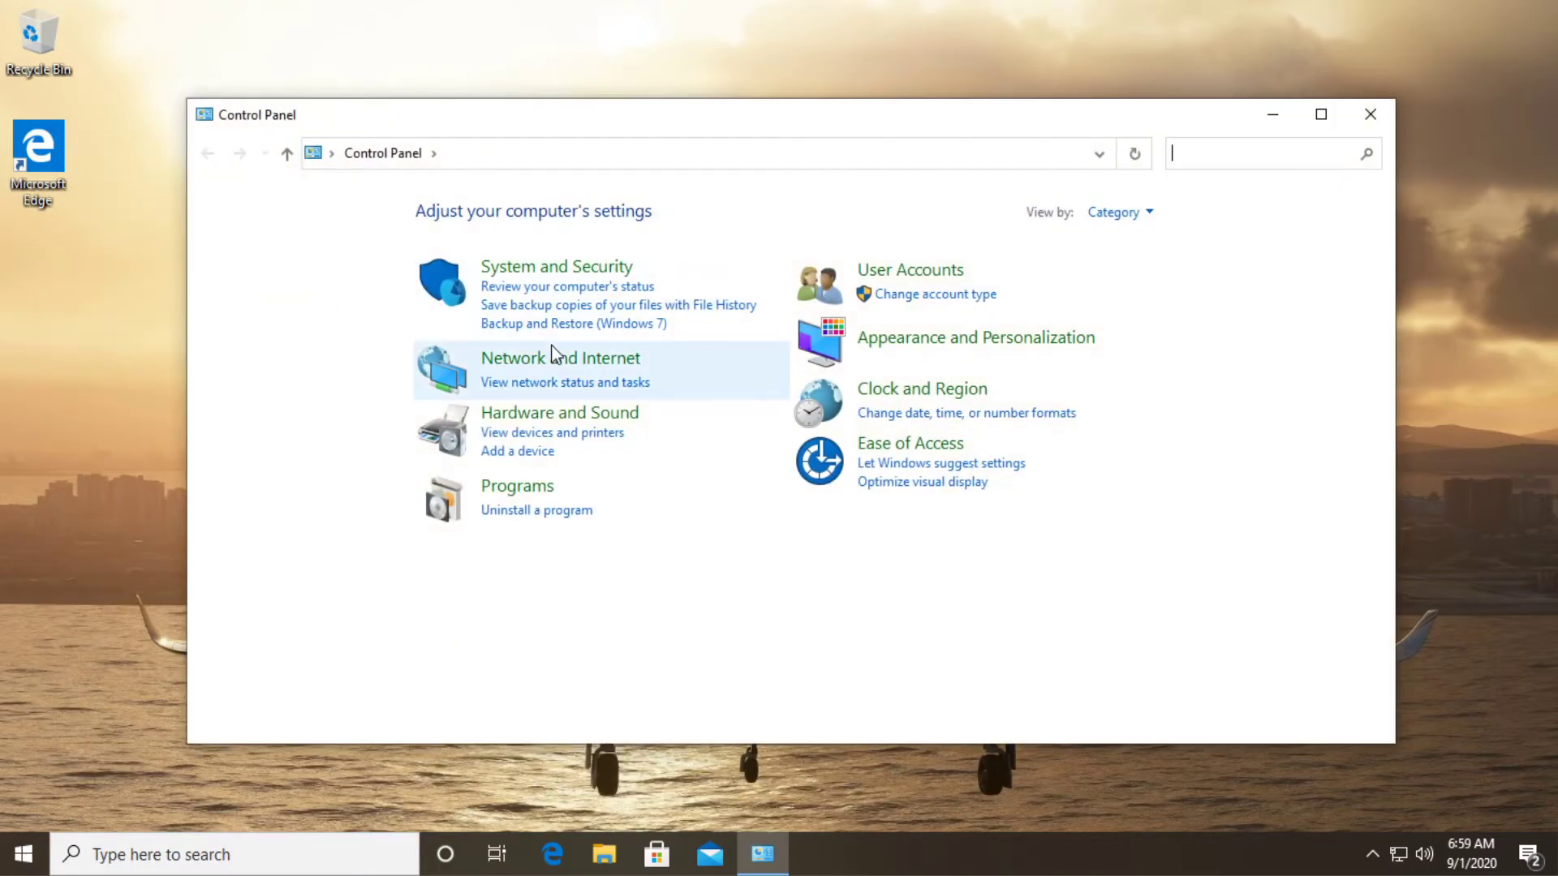
pyautogui.click(1124, 214)
pyautogui.click(1160, 271)
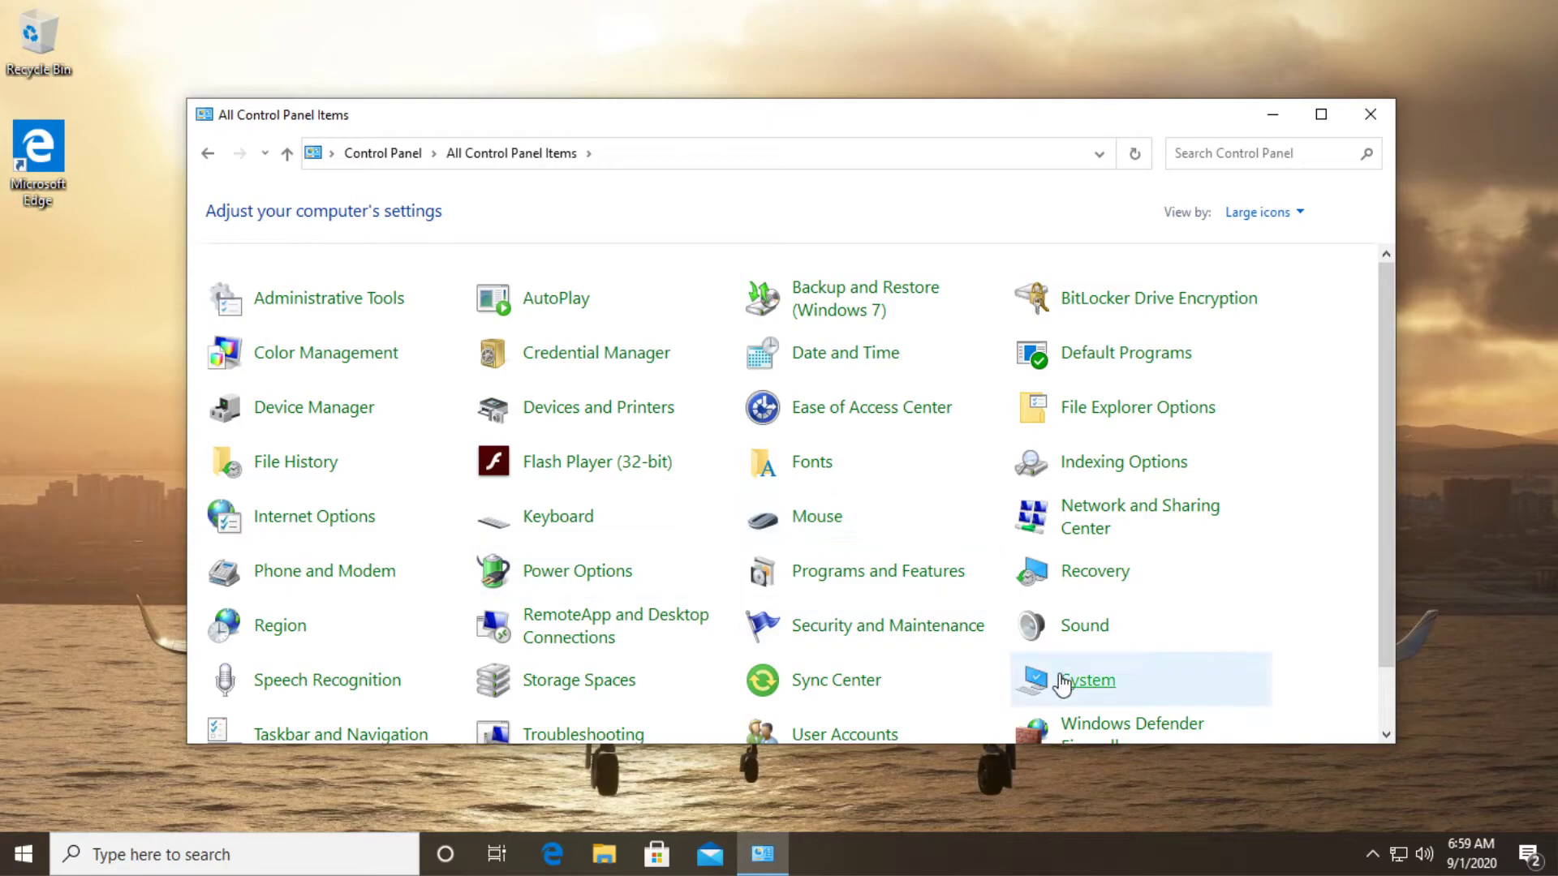
pyautogui.click(1093, 641)
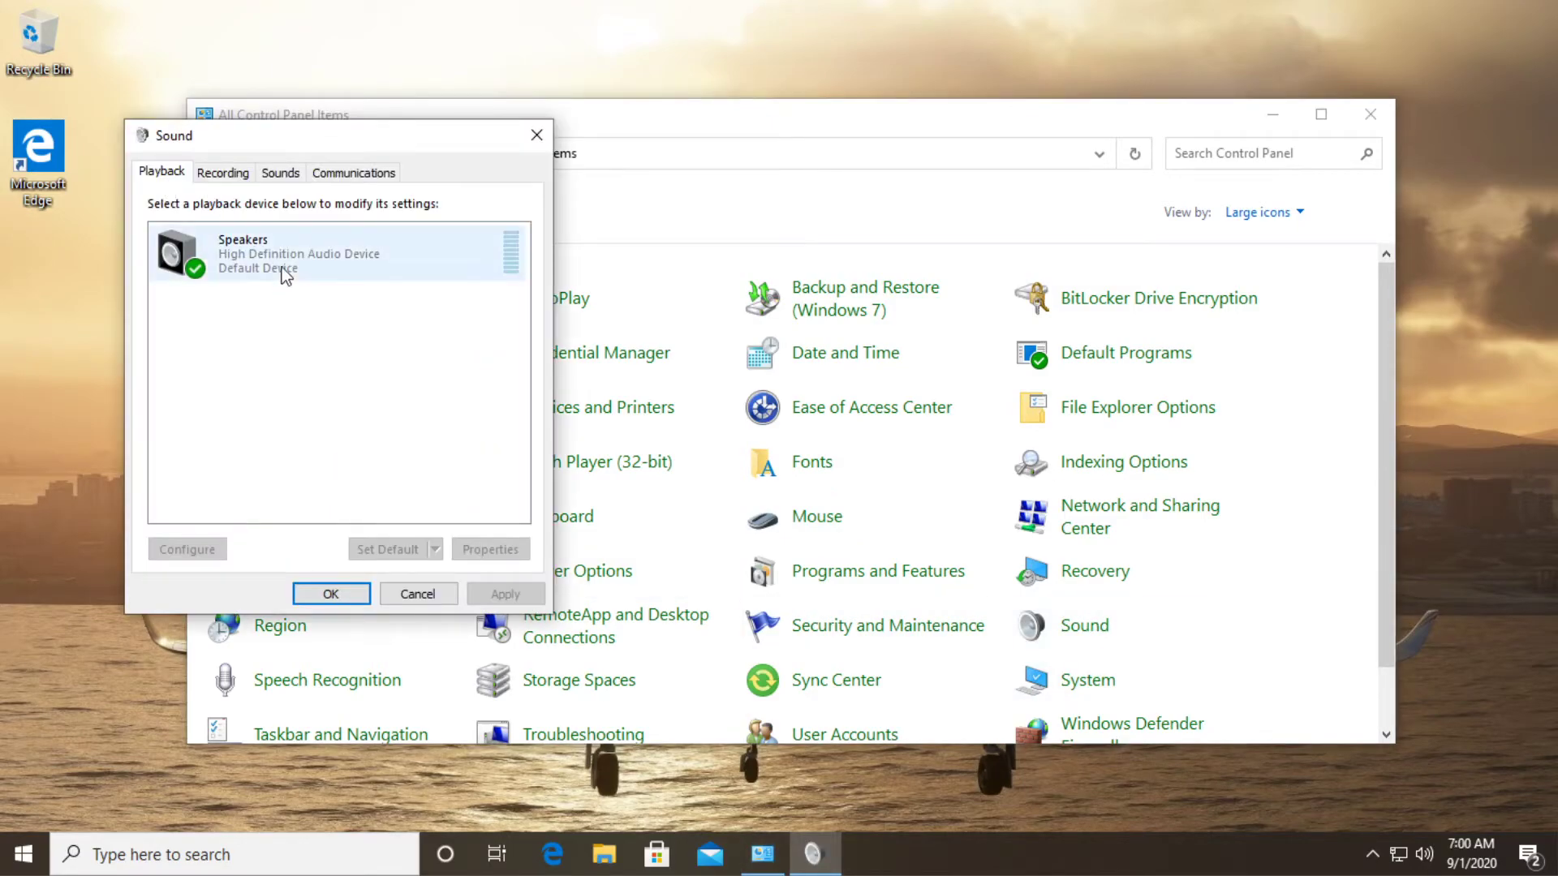
# Step: Try 7.1 Surround in the Speakers configuration, then cancel without saving
pyautogui.click(282, 269)
pyautogui.click(285, 354)
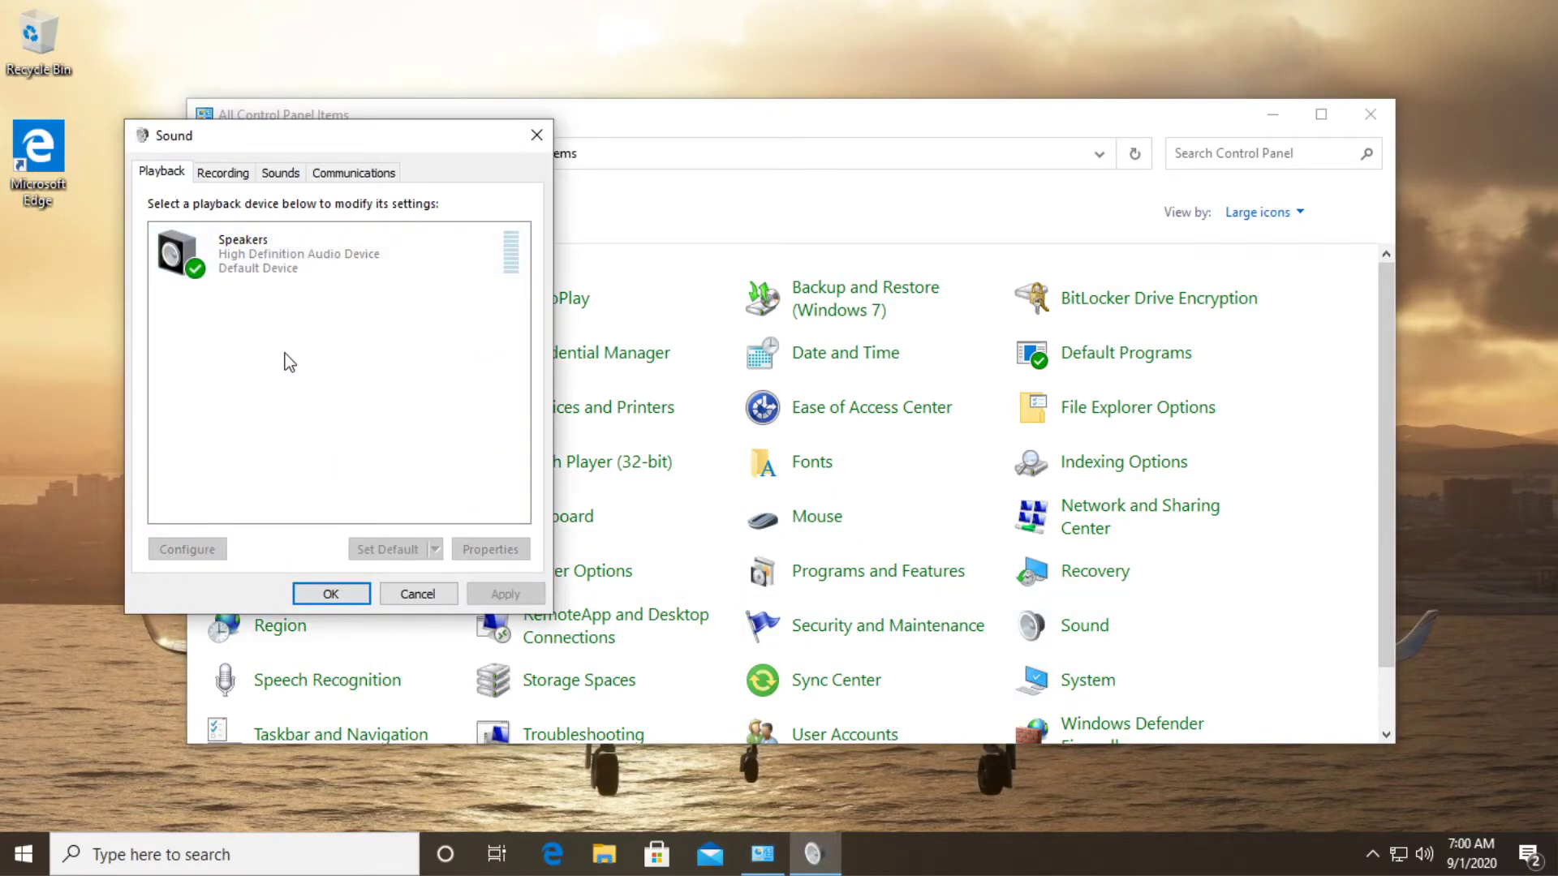
pyautogui.click(284, 255)
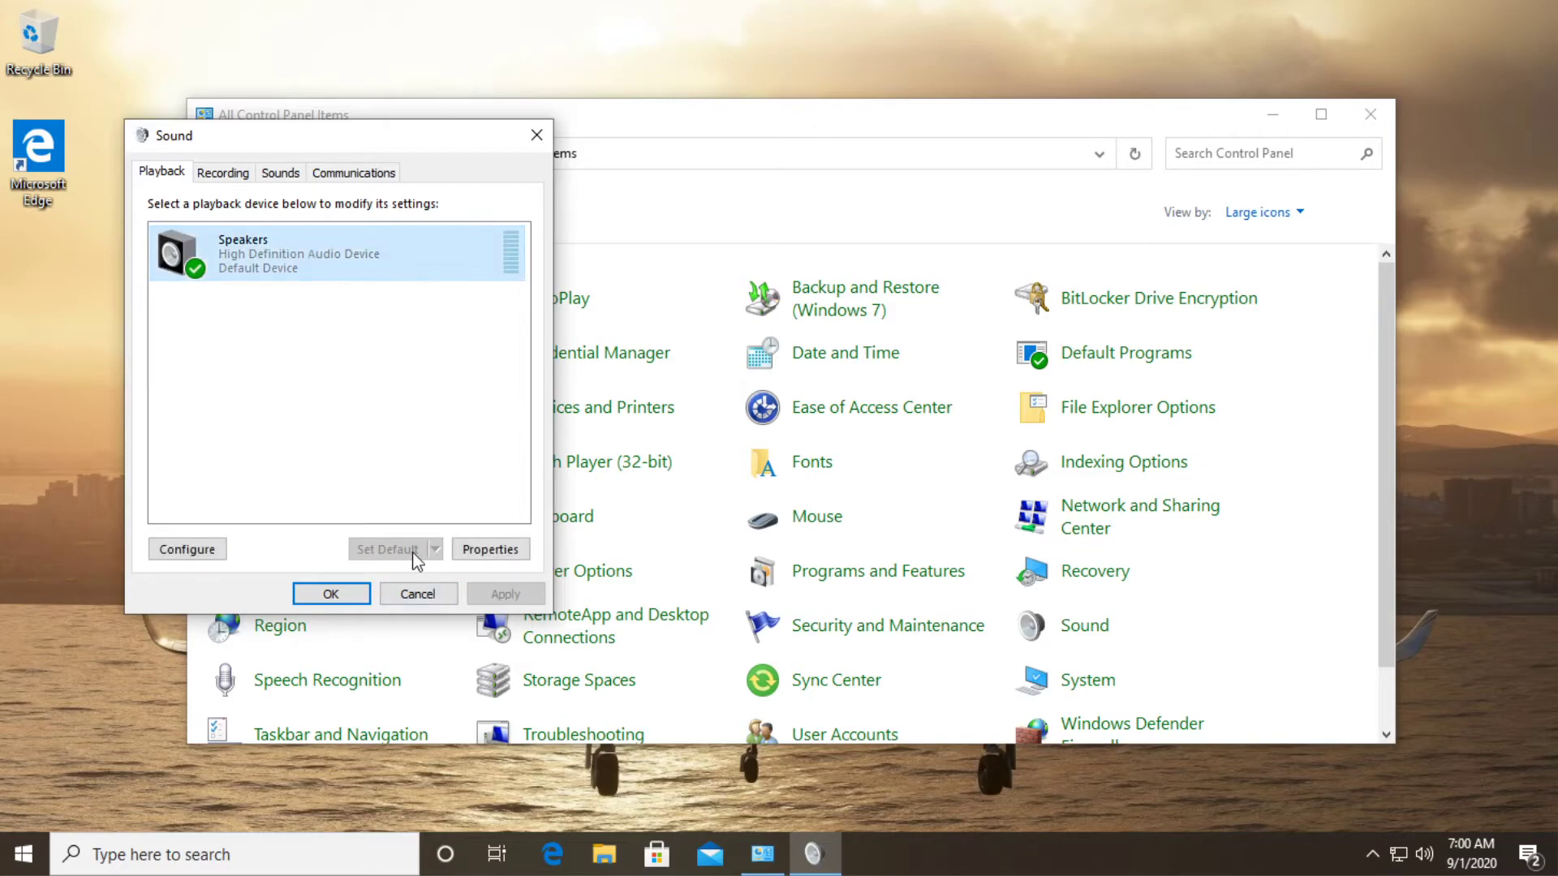
pyautogui.click(339, 458)
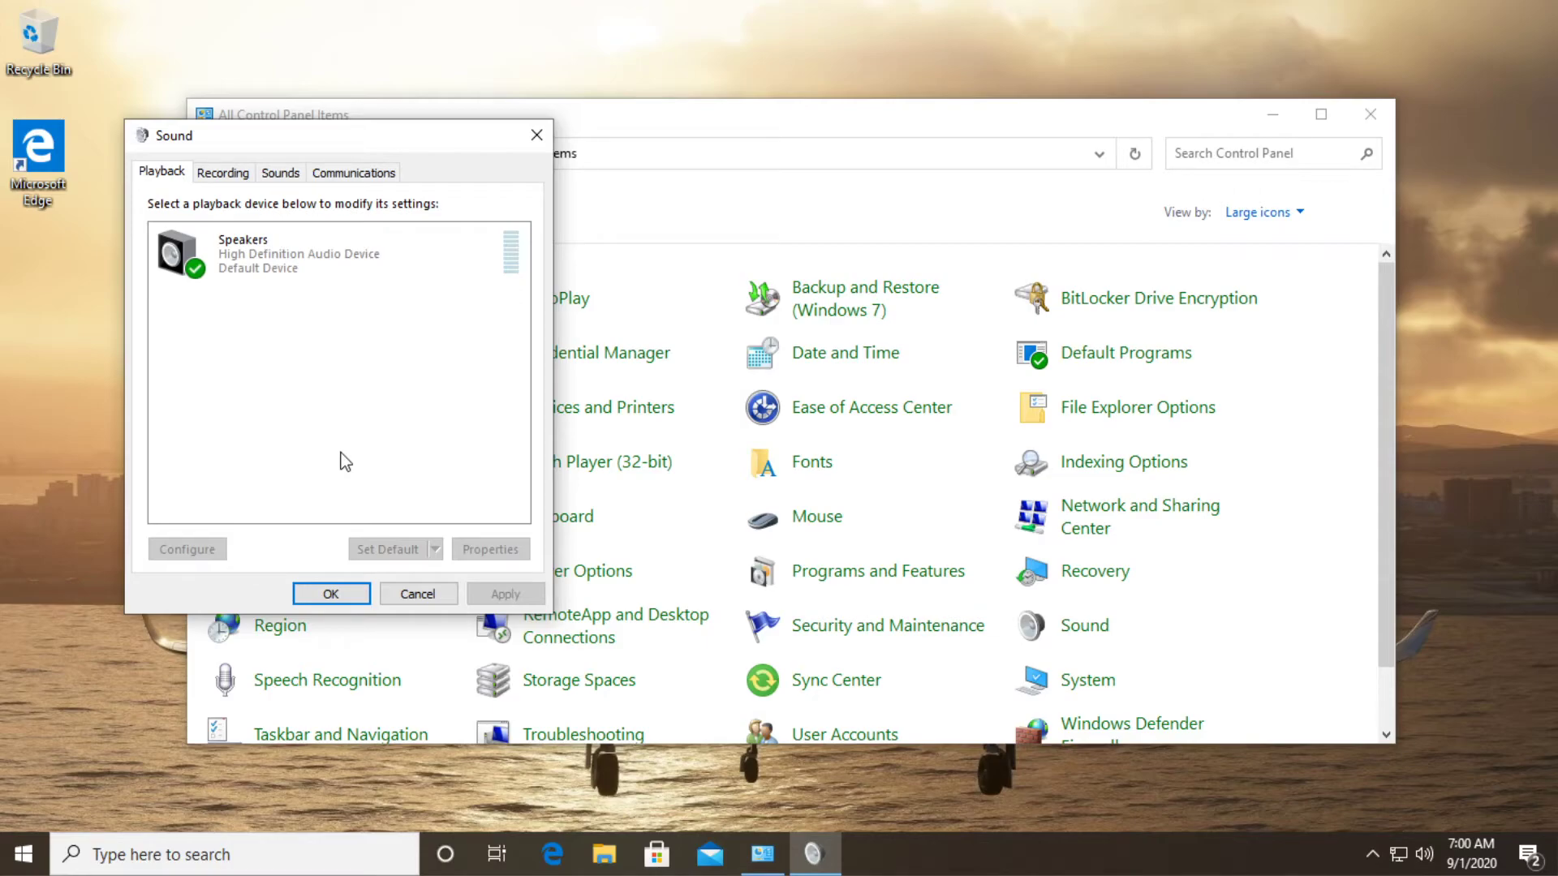
pyautogui.click(311, 268)
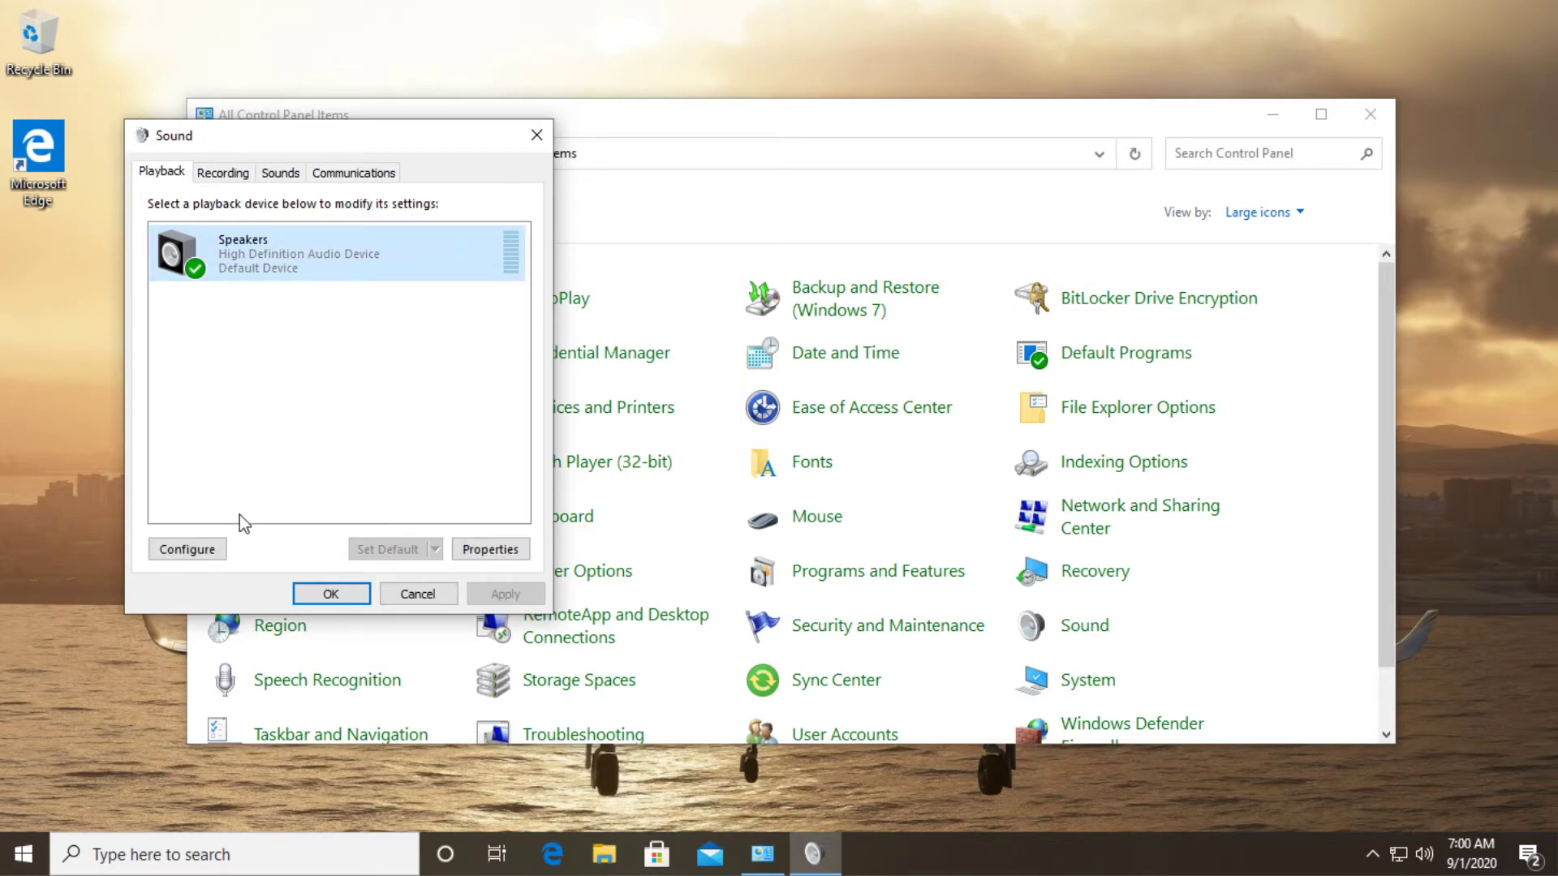
pyautogui.click(190, 550)
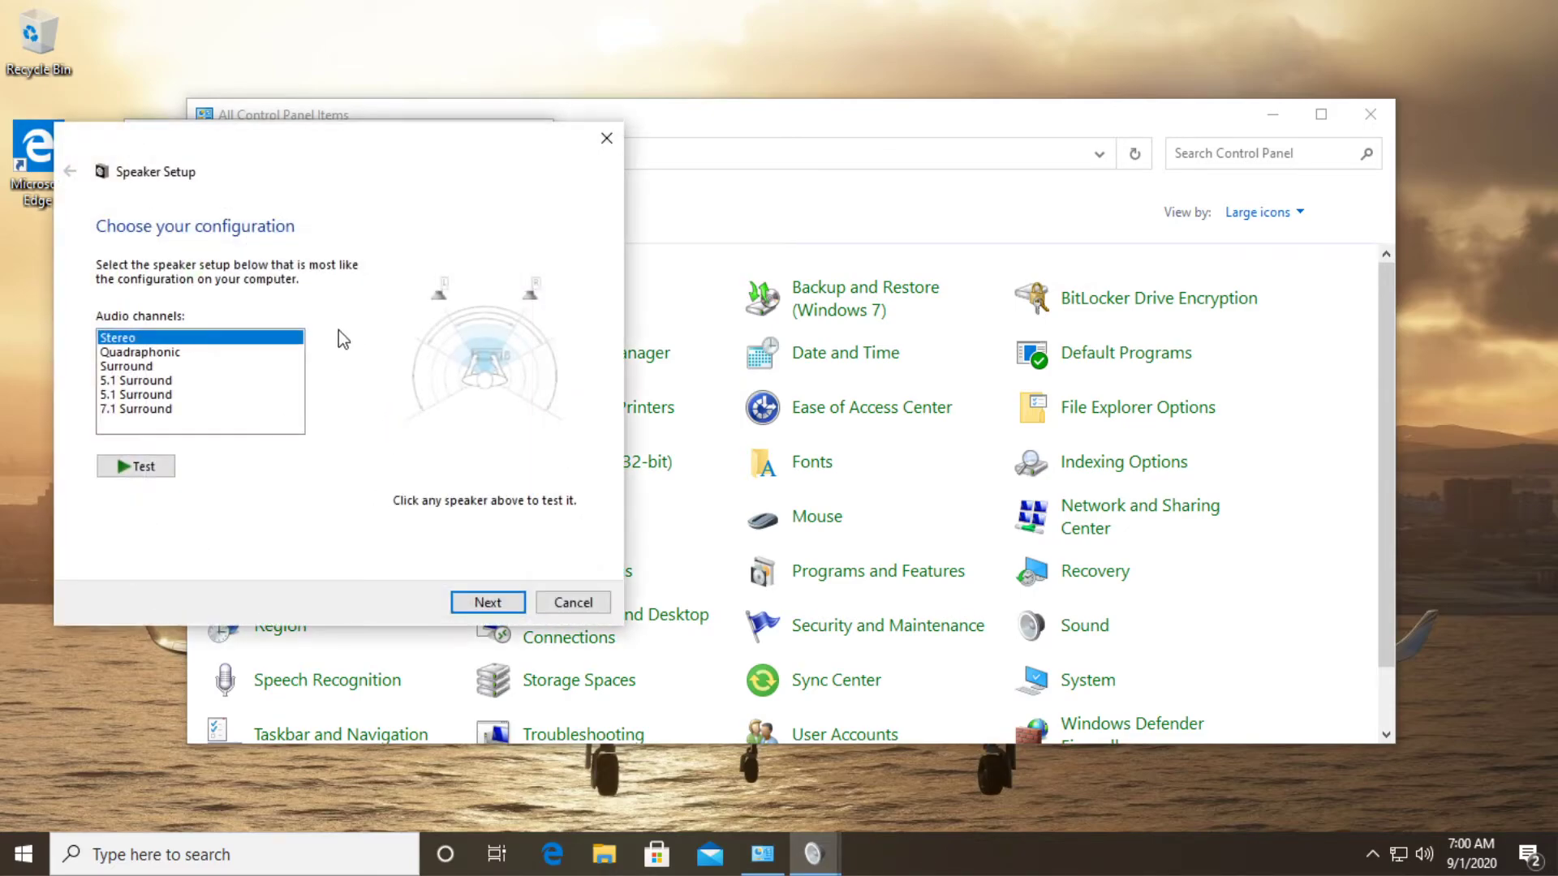
pyautogui.click(138, 409)
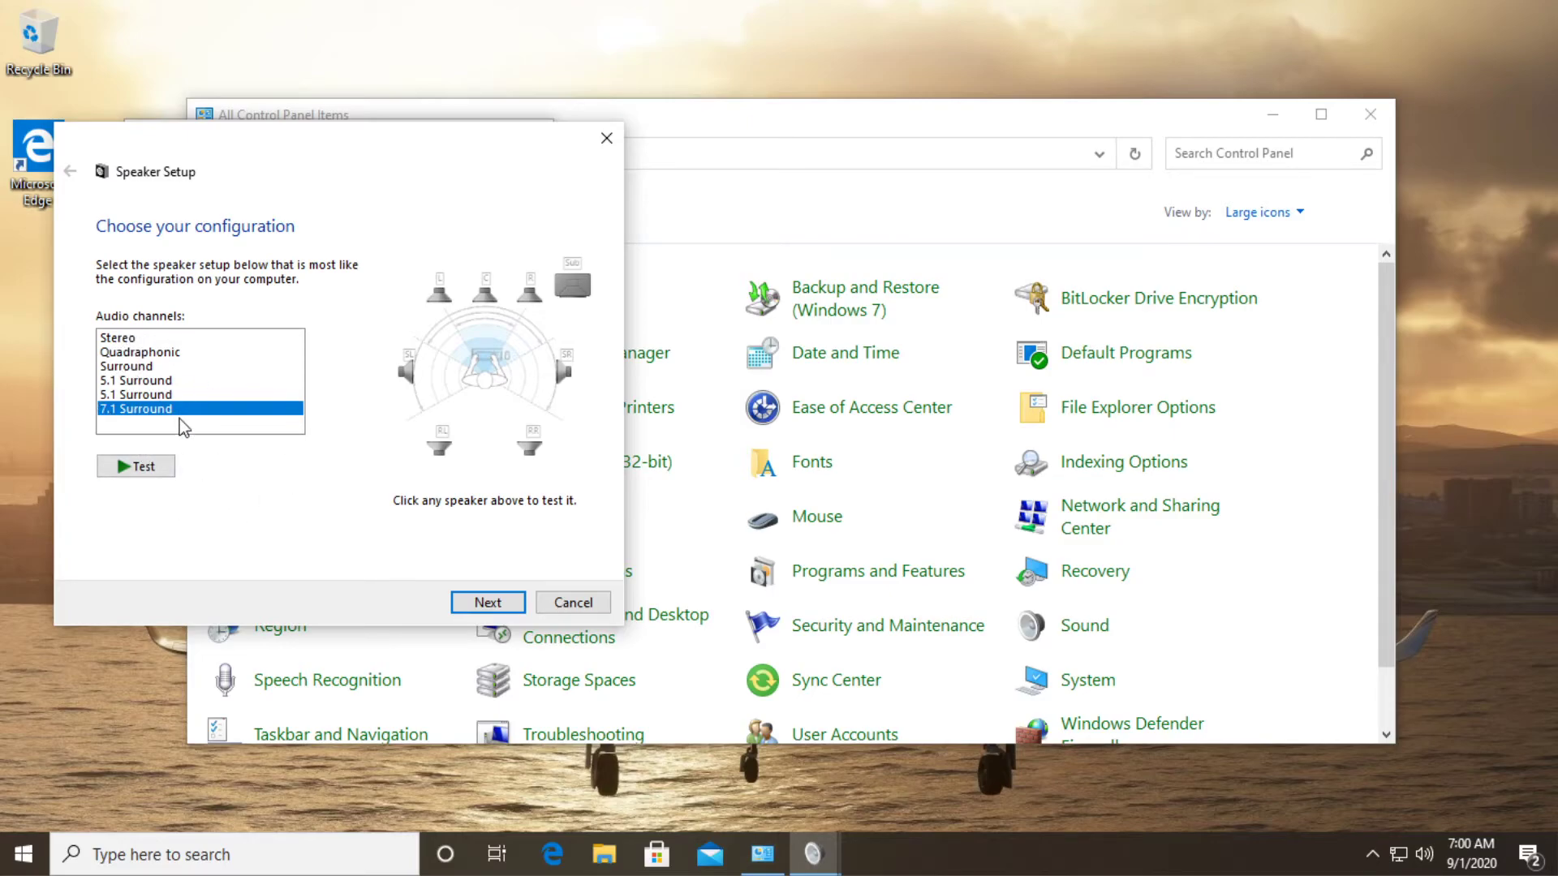
pyautogui.click(572, 603)
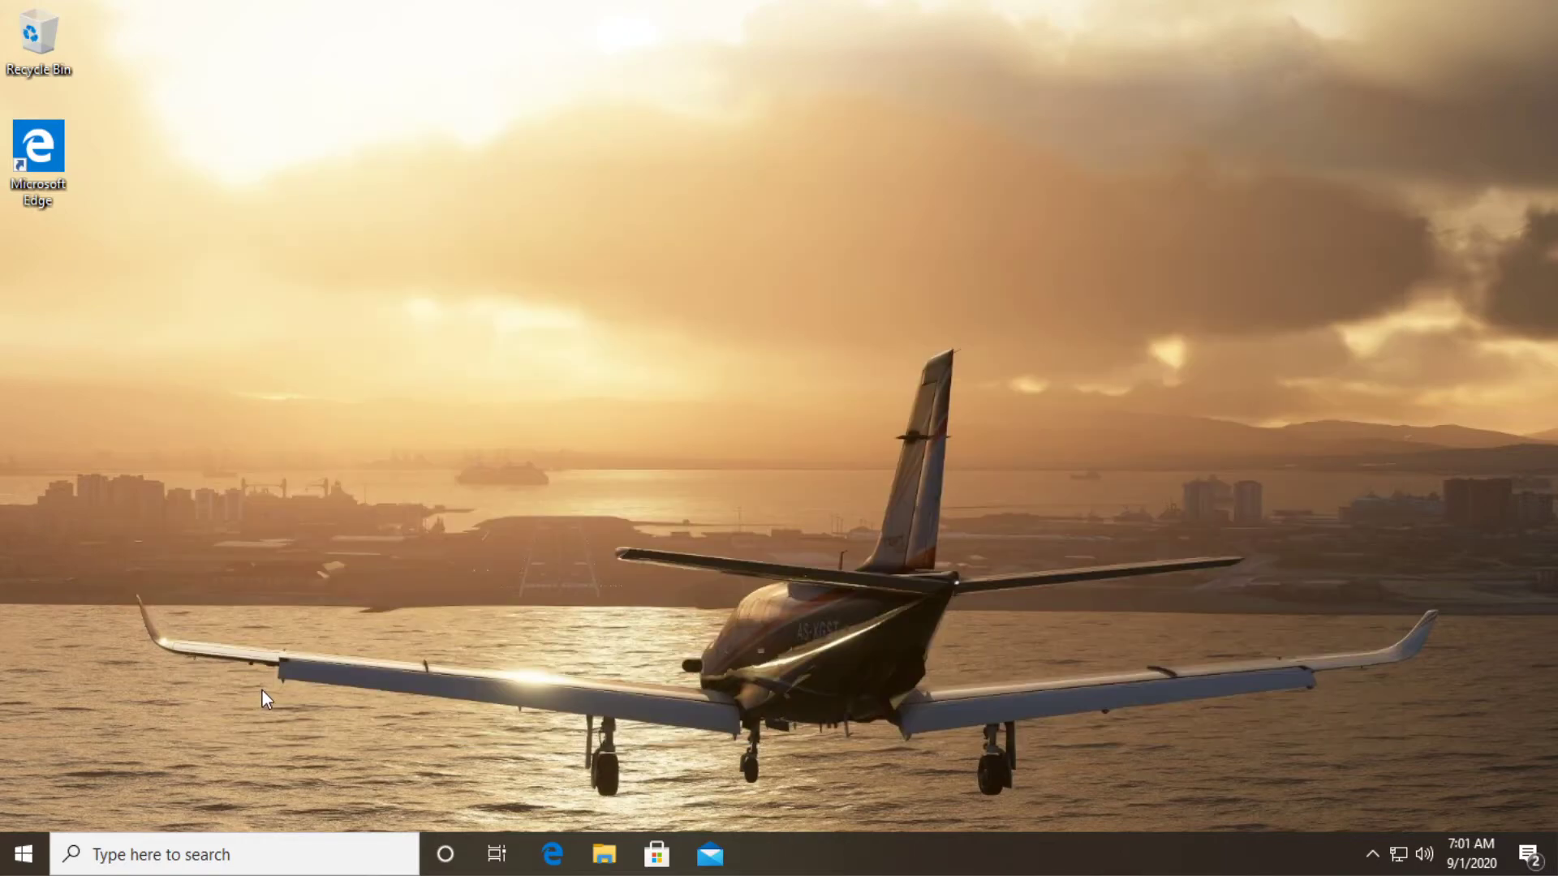
# Step: Open Speakers Properties from Control Panel's Sound settings
pyautogui.press('super+s')
pyautogui.write('contr')
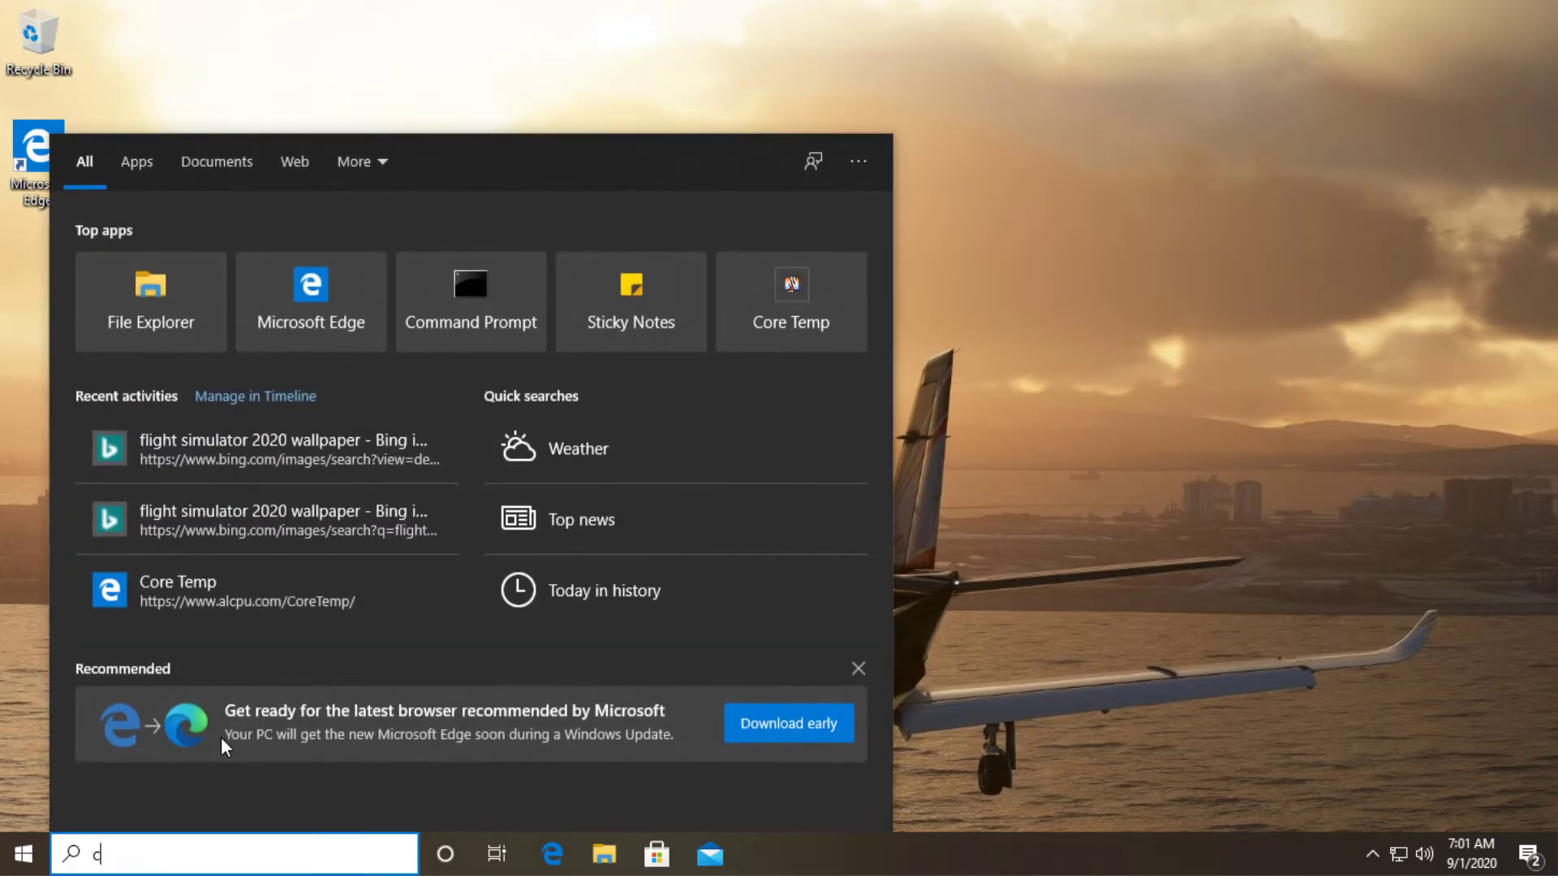
pyautogui.click(246, 269)
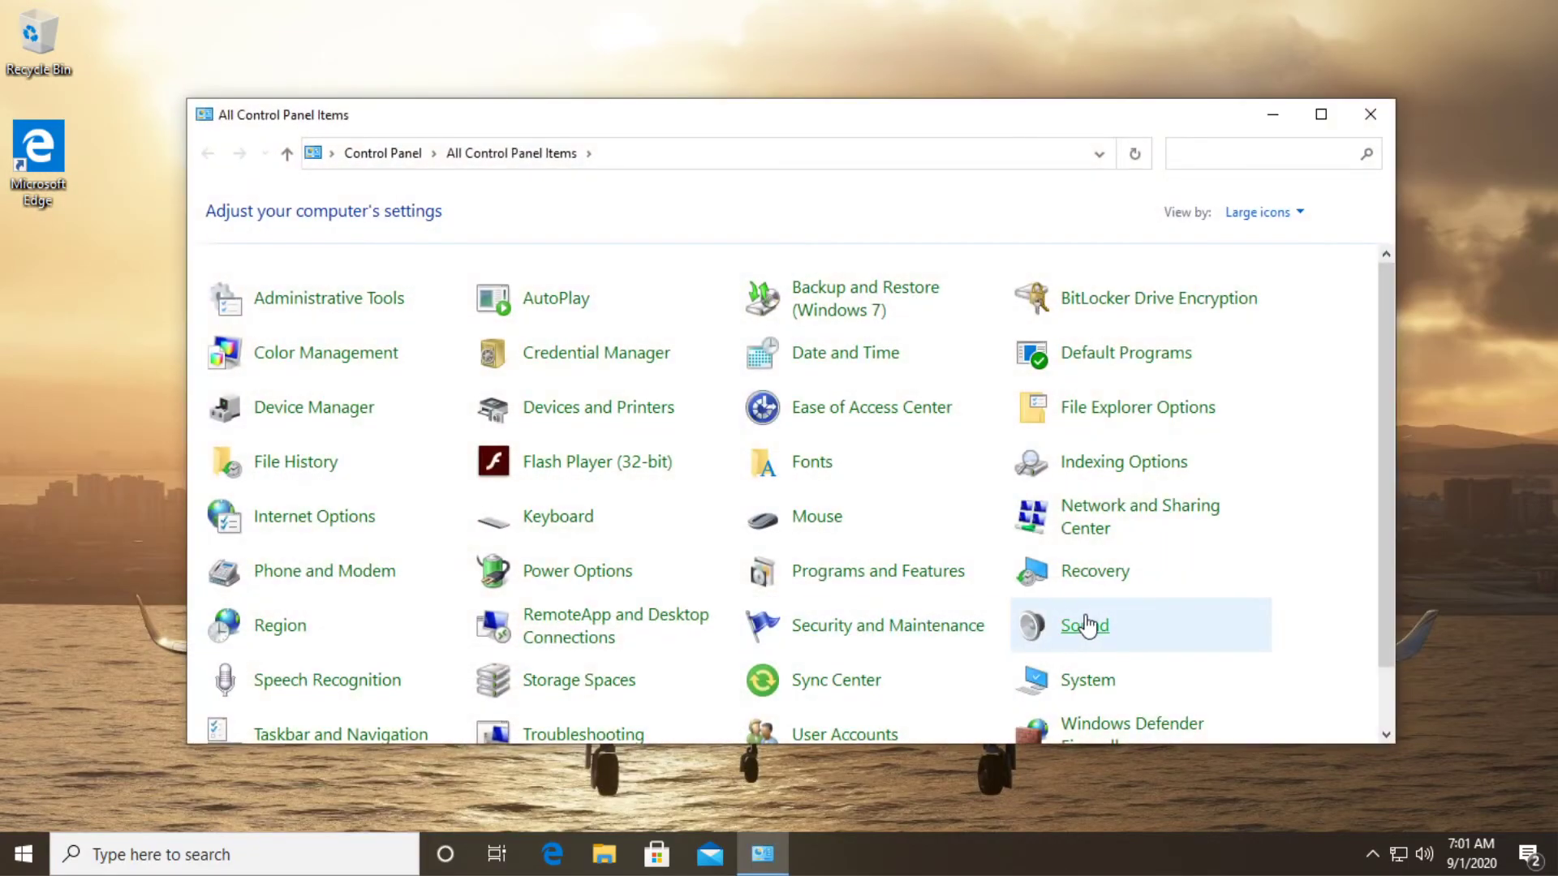
pyautogui.click(1085, 626)
pyautogui.click(217, 222)
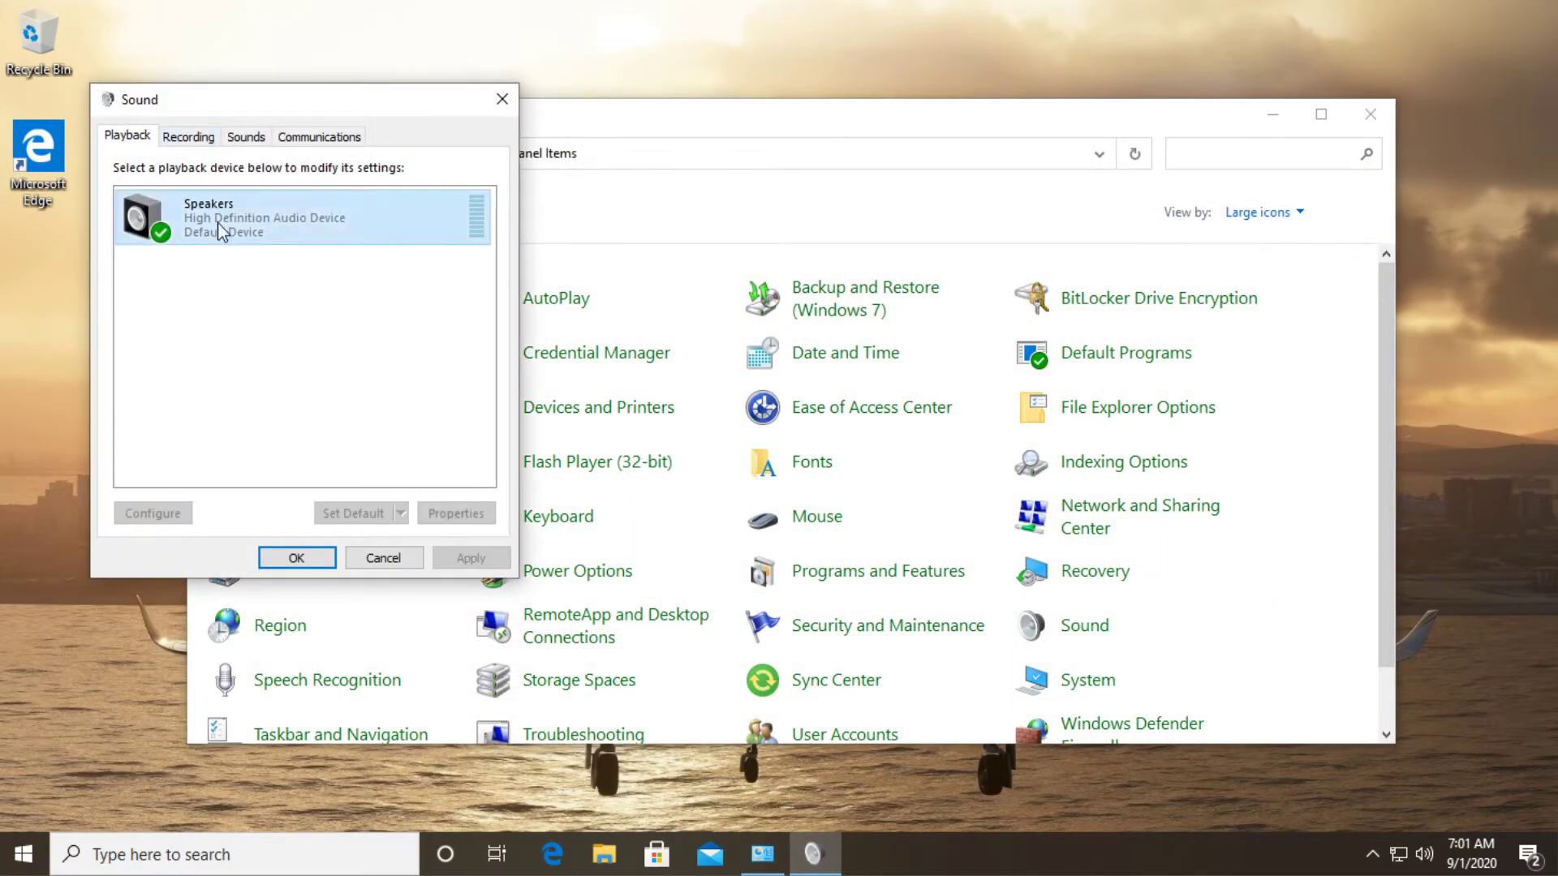
pyautogui.click(449, 513)
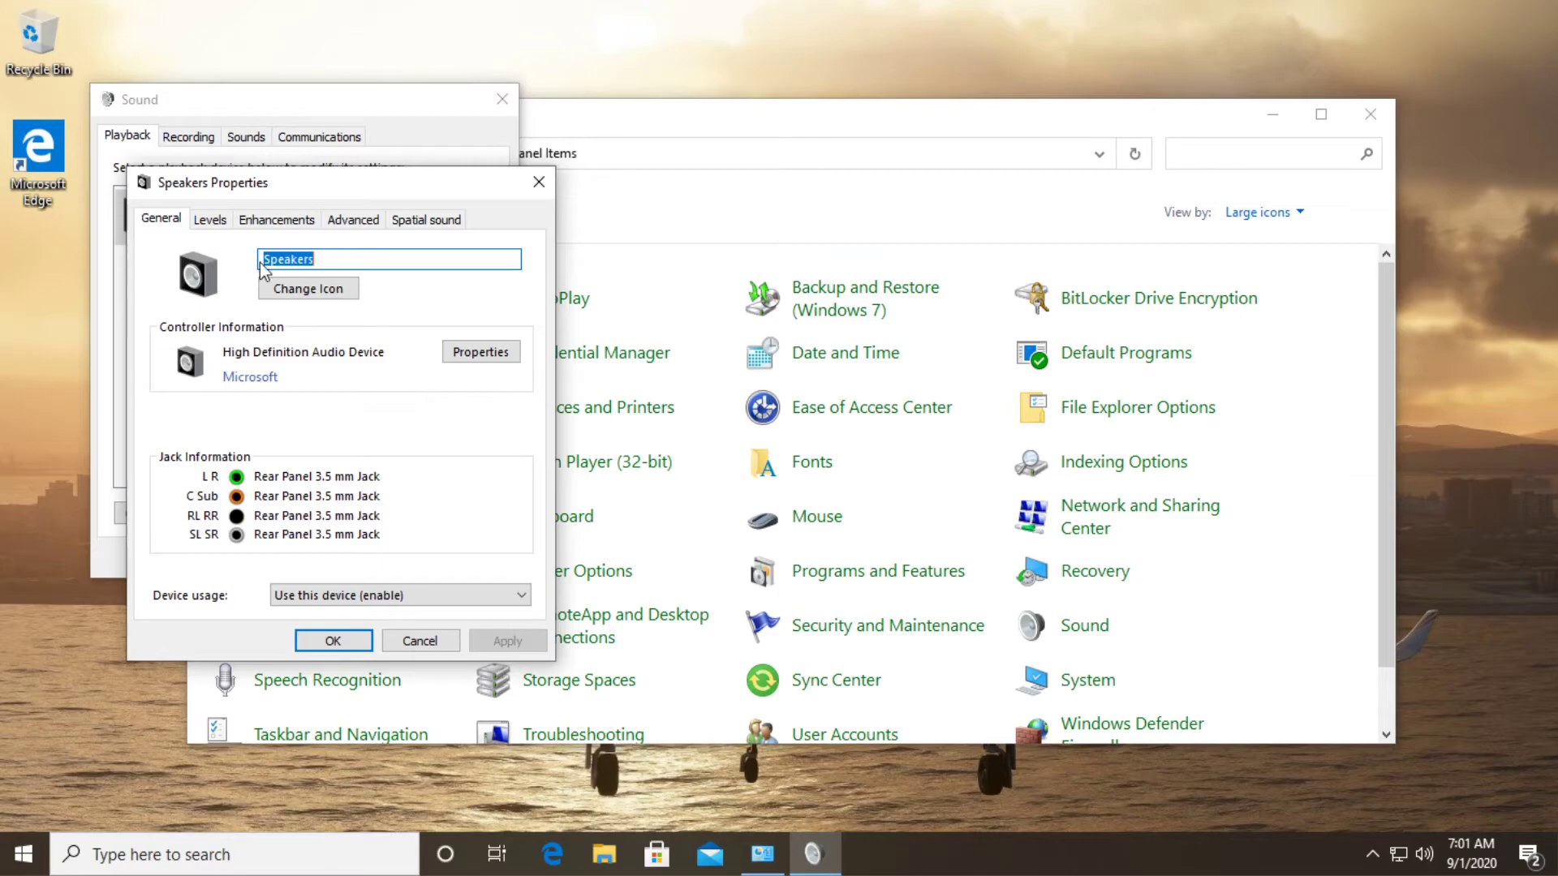
# Step: Check the speaker levels and channel balance (all 77), then view the disabled enhancements
pyautogui.click(209, 220)
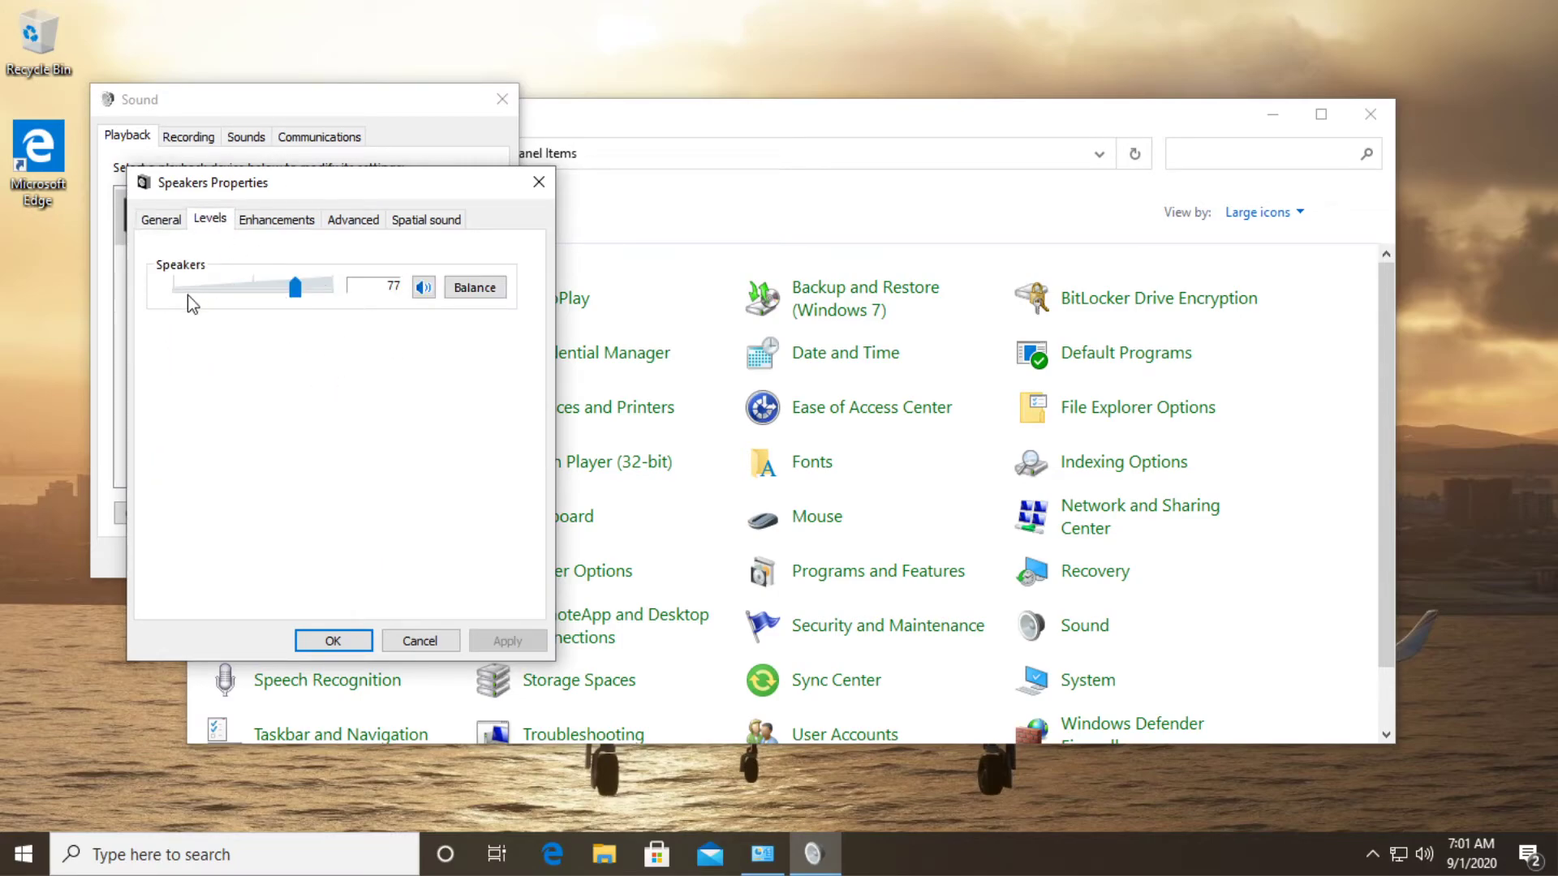
pyautogui.click(474, 287)
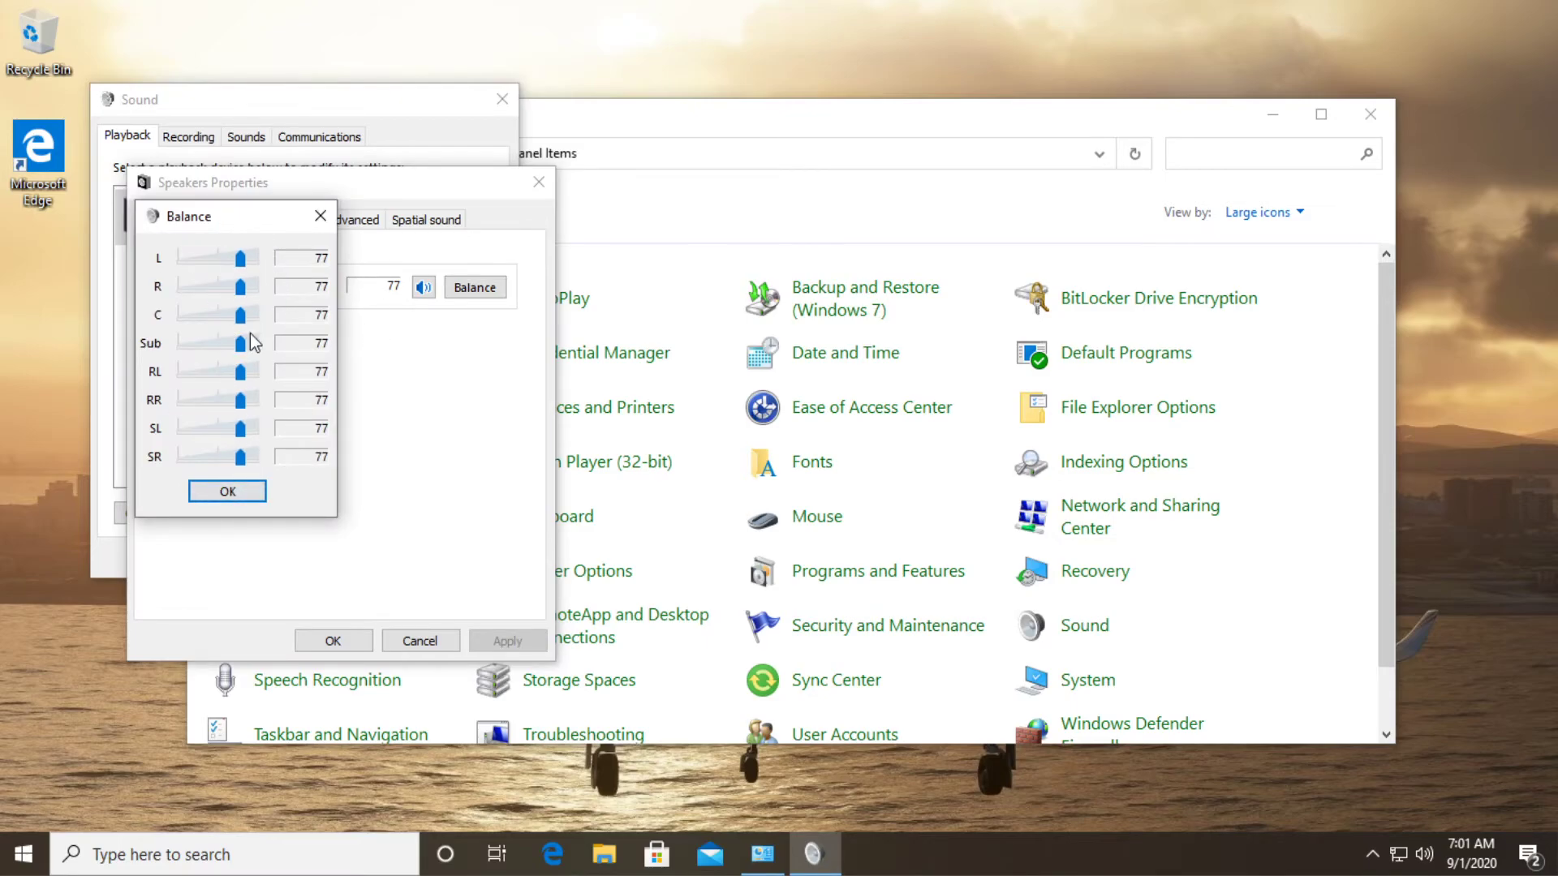
pyautogui.click(320, 216)
pyautogui.click(276, 217)
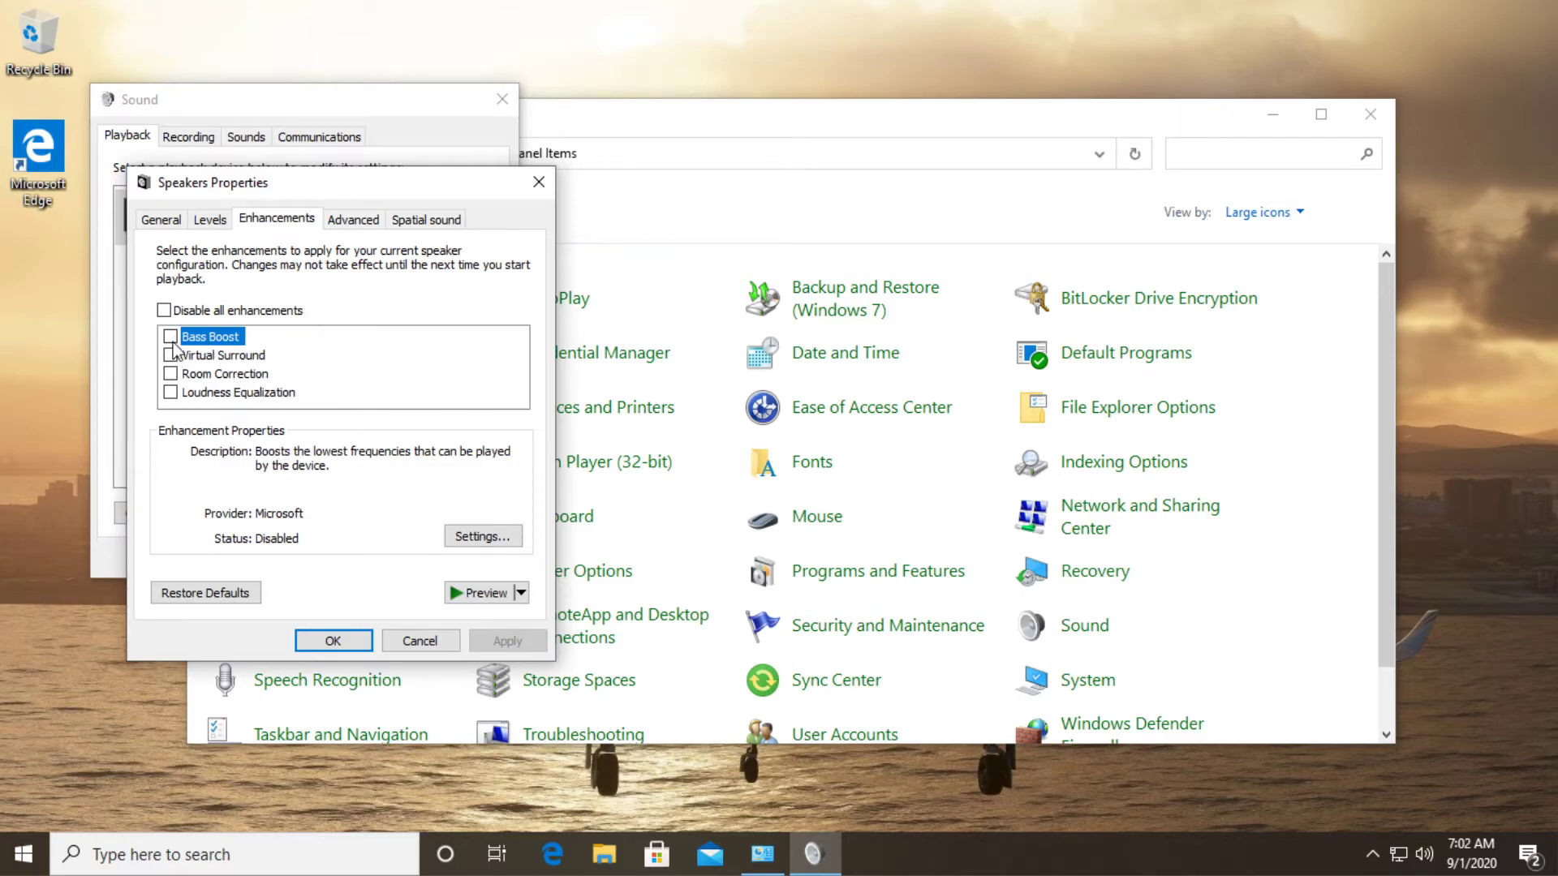
# Step: Set the default format to 24 bit, 192000 Hz (Studio Quality) and play a test tone
pyautogui.click(352, 221)
pyautogui.click(354, 323)
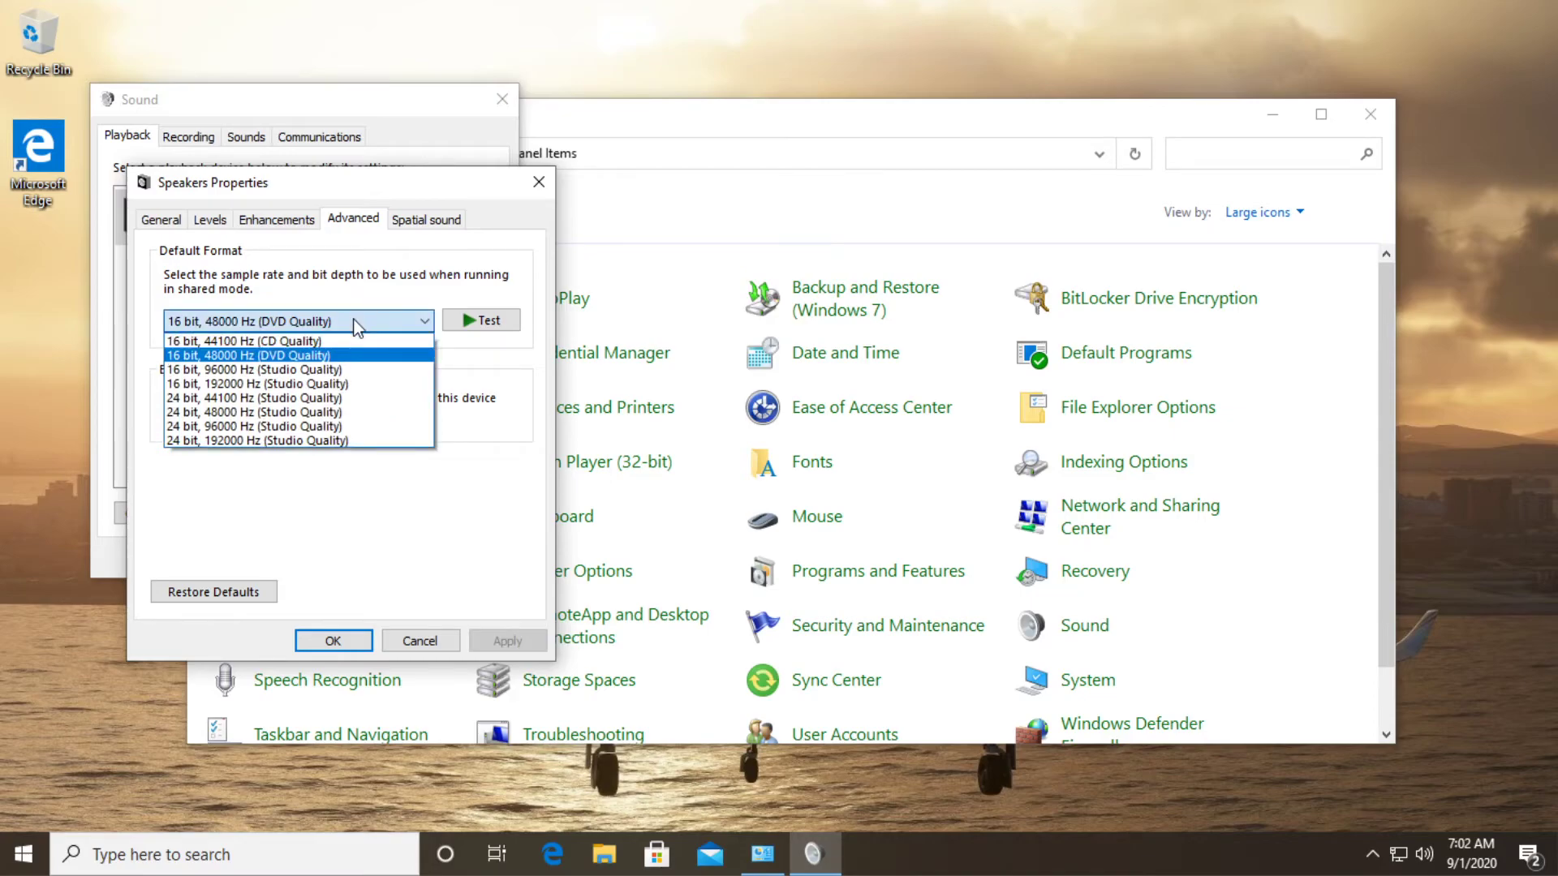
pyautogui.click(266, 440)
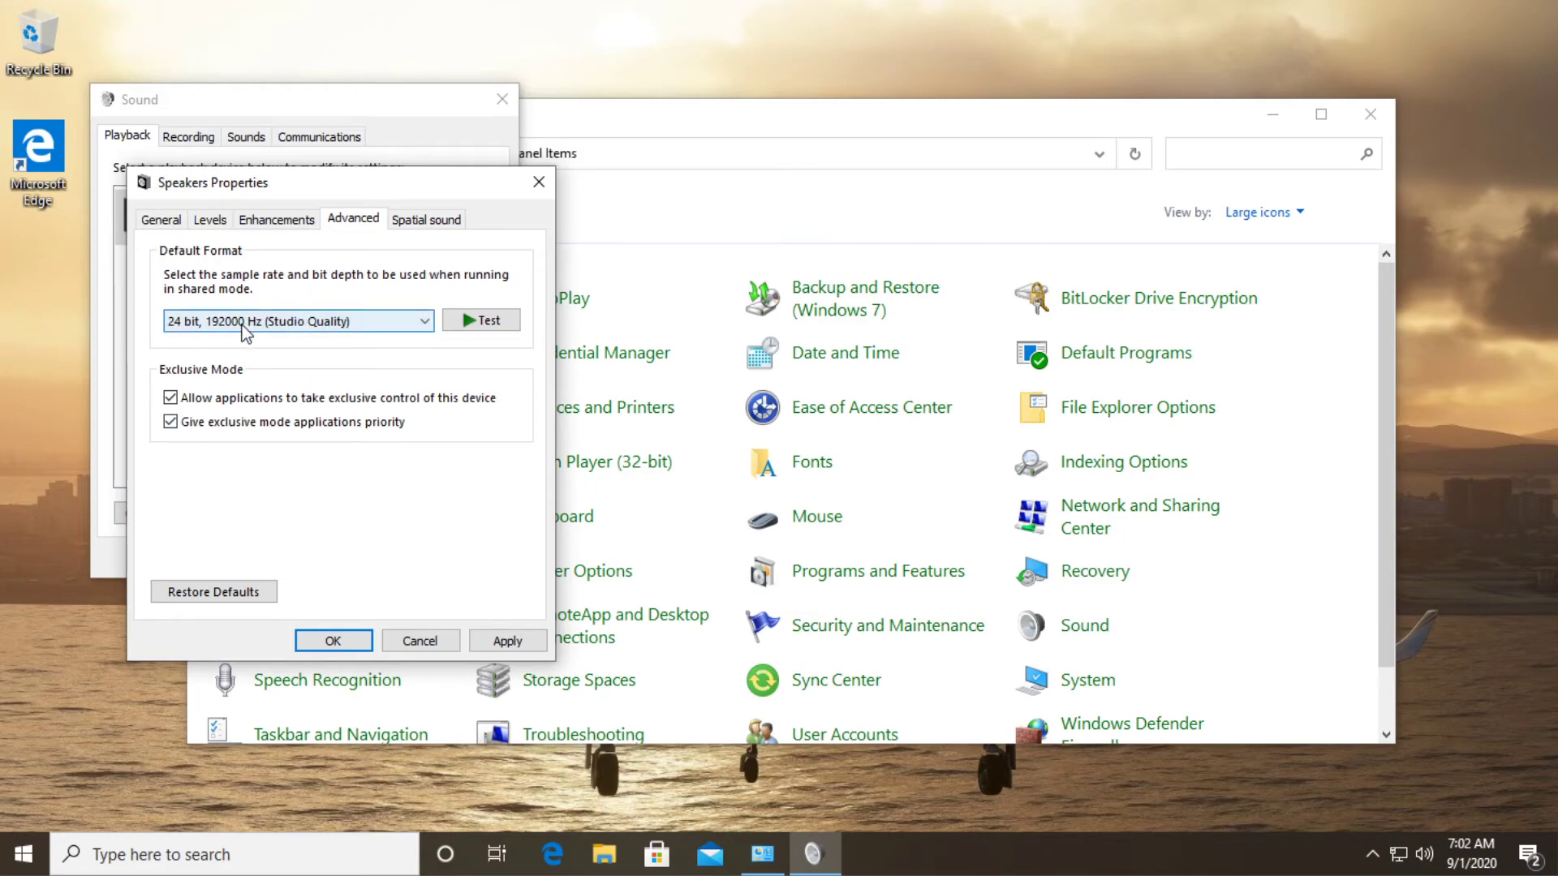
pyautogui.click(253, 324)
pyautogui.click(253, 325)
pyautogui.click(481, 320)
# Step: Leave spatial sound Off and recheck that all enhancements remain disabled
pyautogui.hotkey('ctrl', 'Tab')
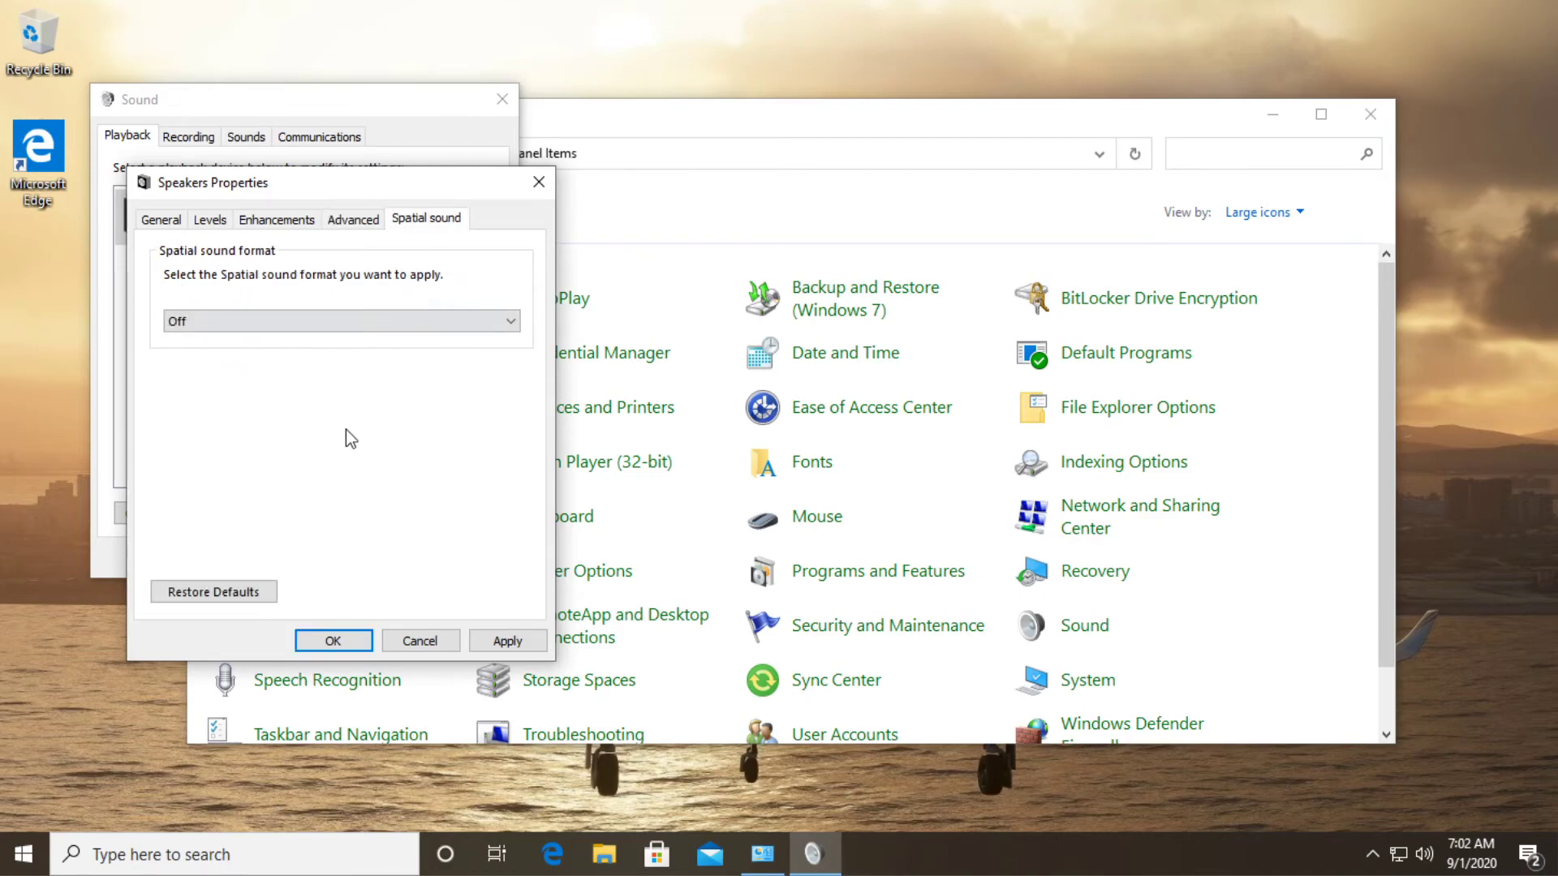
pyautogui.click(271, 323)
pyautogui.click(271, 335)
pyautogui.click(266, 322)
pyautogui.click(180, 328)
pyautogui.click(281, 324)
pyautogui.click(280, 320)
pyautogui.click(292, 320)
pyautogui.click(259, 321)
pyautogui.click(276, 219)
pyautogui.click(426, 219)
pyautogui.click(354, 638)
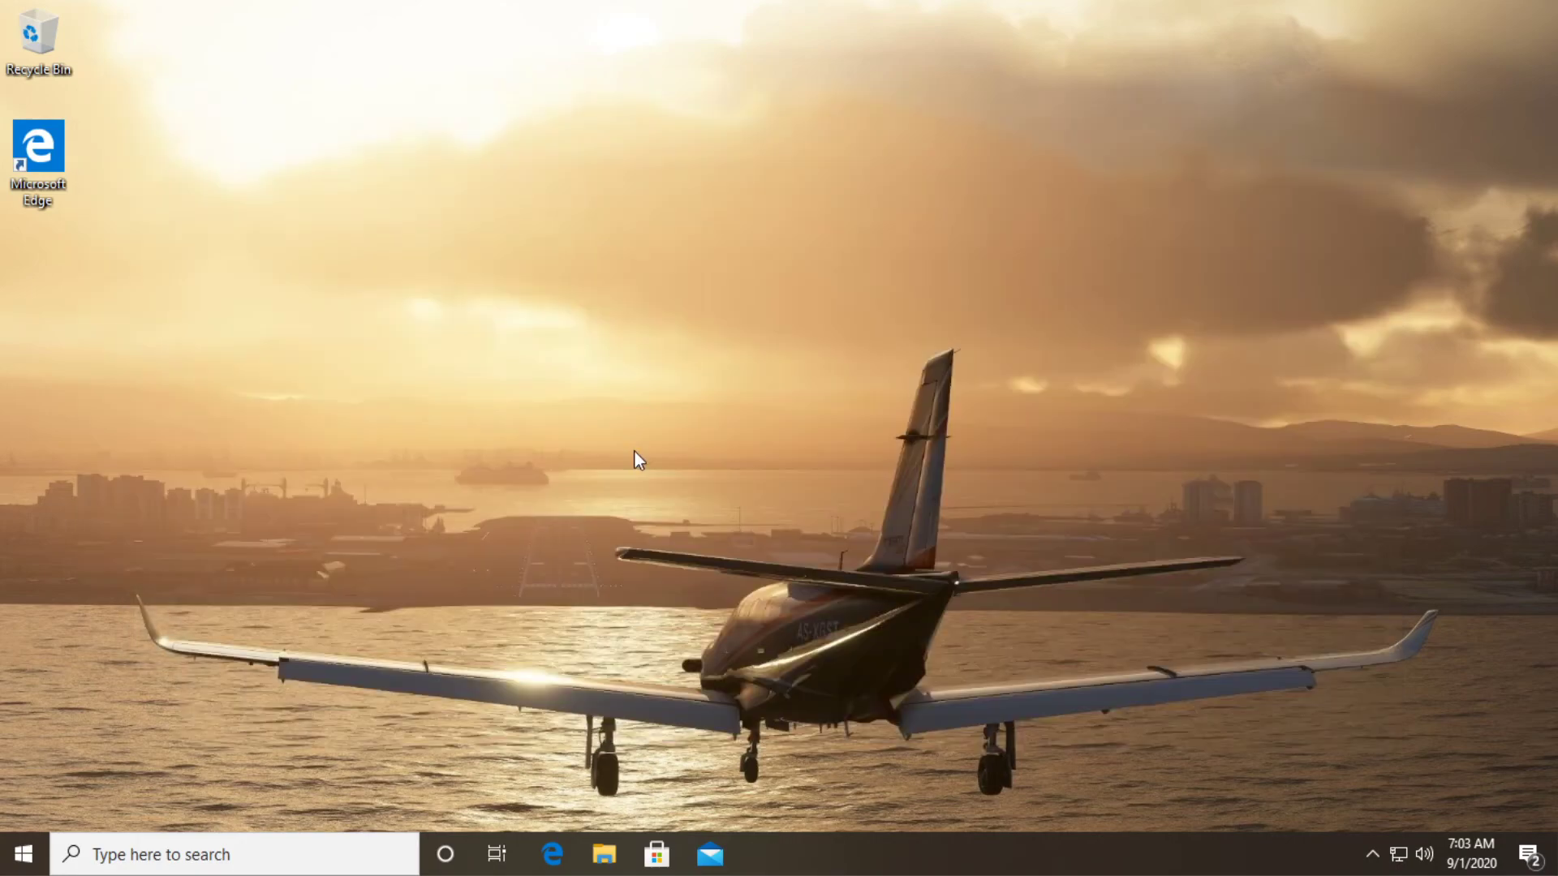